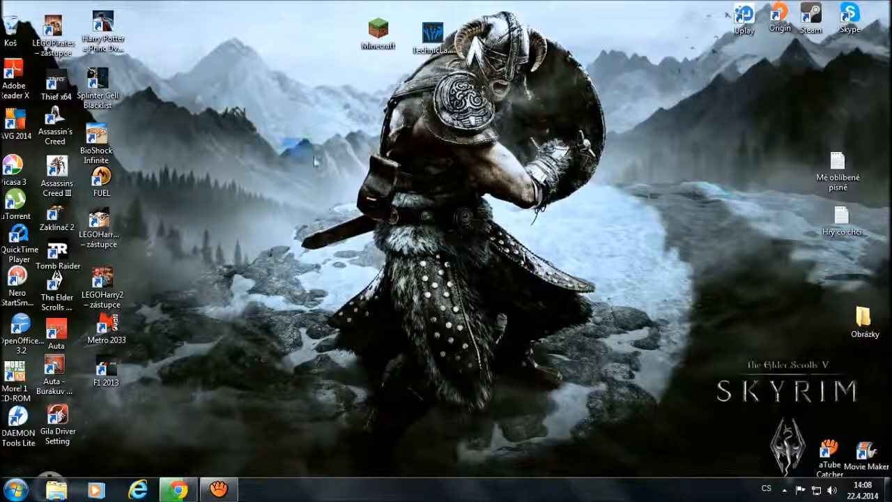
left_click_drag(281, 138, 533, 322)
left_click_drag(279, 163, 612, 309)
left_click_drag(652, 121, 203, 379)
left_click_drag(616, 100, 216, 333)
Step: Switch to Chrome and go to the second page of loops on Movietools.info
left_click(178, 491)
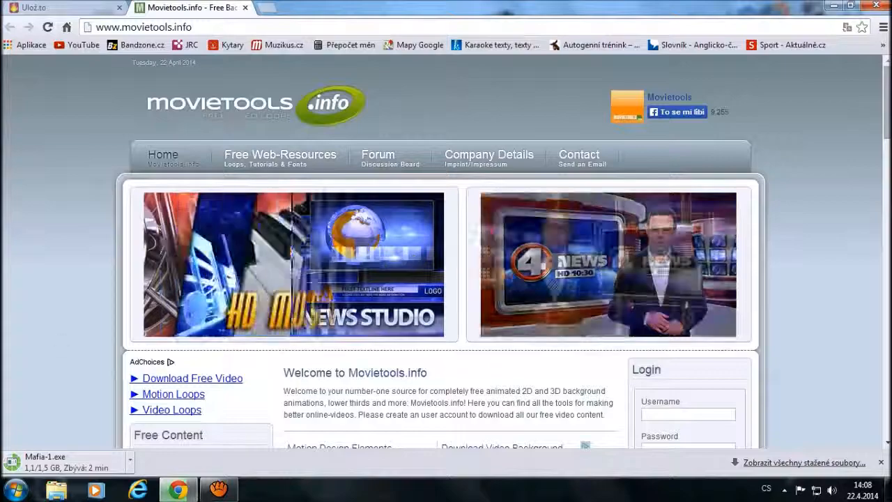
scroll(387, 151, "down", 4)
scroll(478, 279, "down", 10)
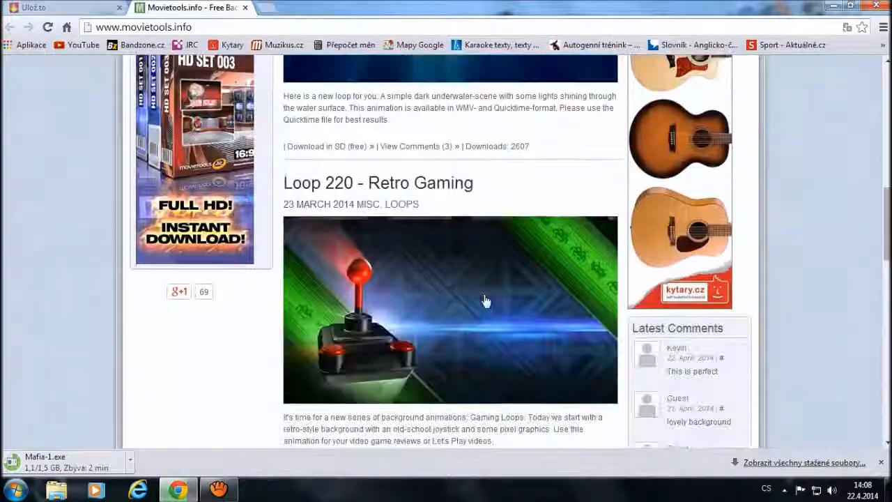
scroll(498, 283, "down", 10)
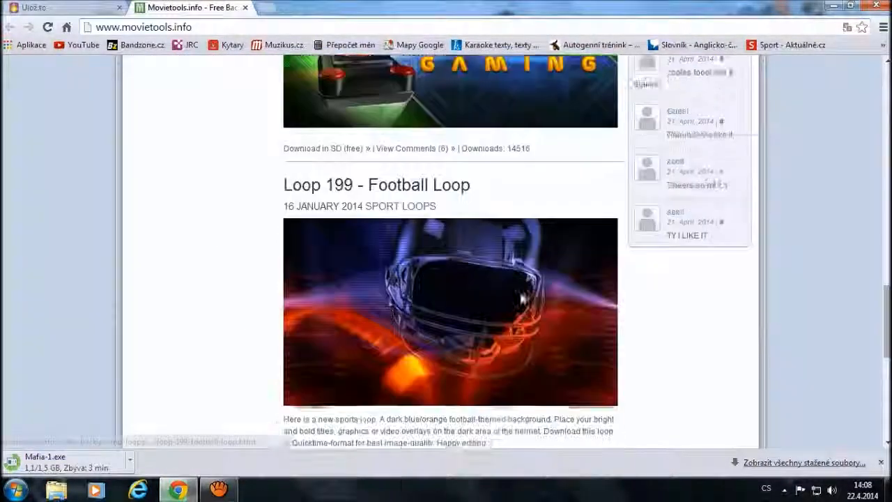
scroll(442, 327, "down", 1)
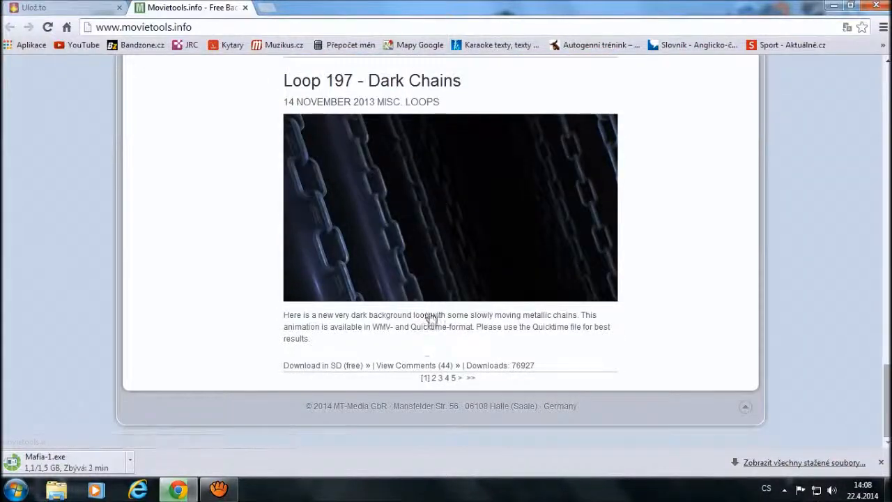
left_click(437, 379)
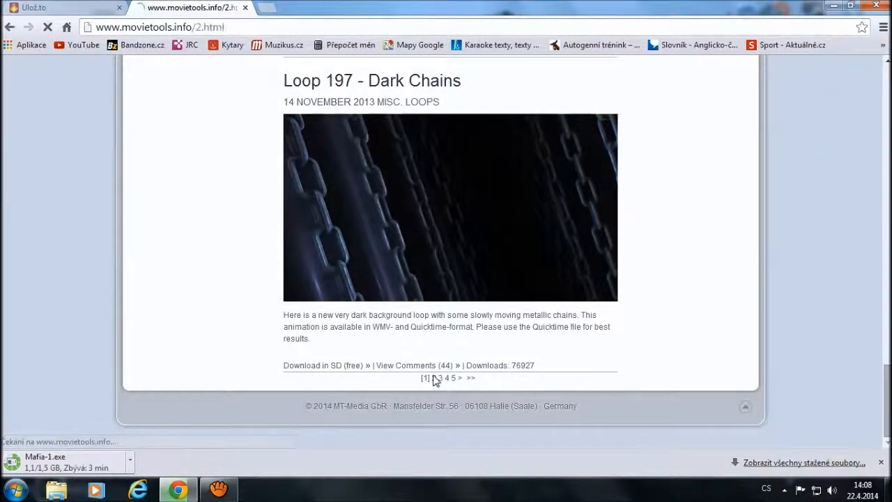
Step: Find the Loop 195 - Abstract Flames entry in the loop list and open its page
scroll(438, 293, "down", 10)
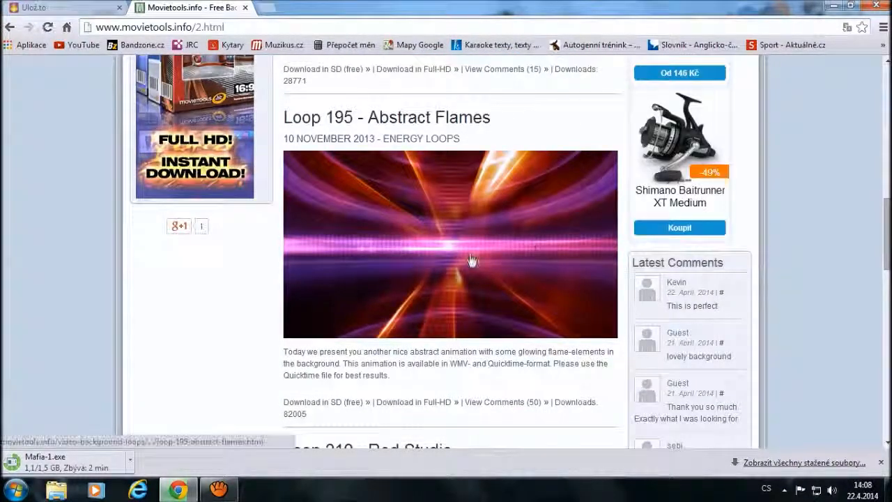
scroll(449, 189, "down", 4)
scroll(453, 147, "up", 2)
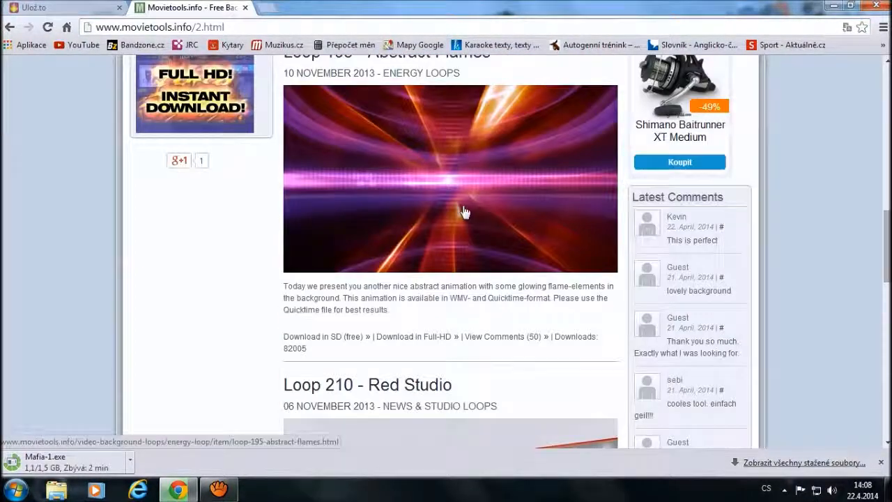
scroll(460, 223, "up", 2)
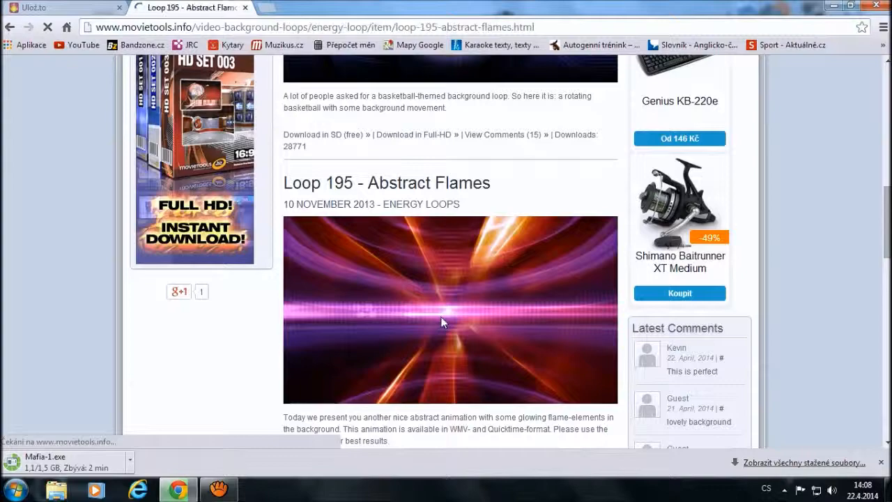
Step: Download the Abstract Flames loop as a Windows Media File (WMV)
scroll(439, 320, "down", 7)
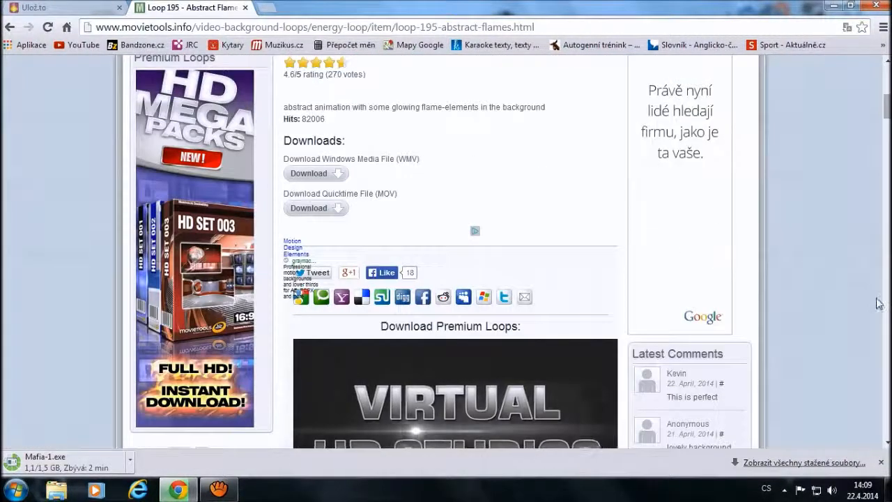
scroll(809, 292, "down", 2)
scroll(868, 314, "up", 10)
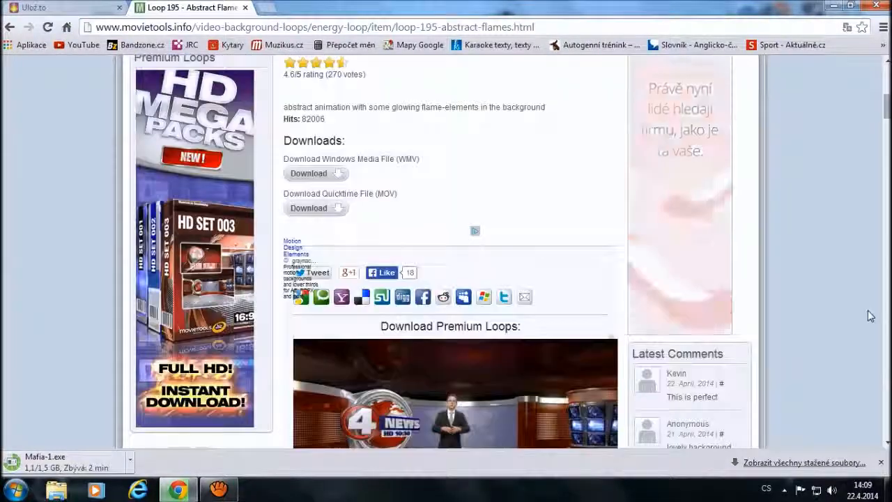
scroll(190, 192, "down", 4)
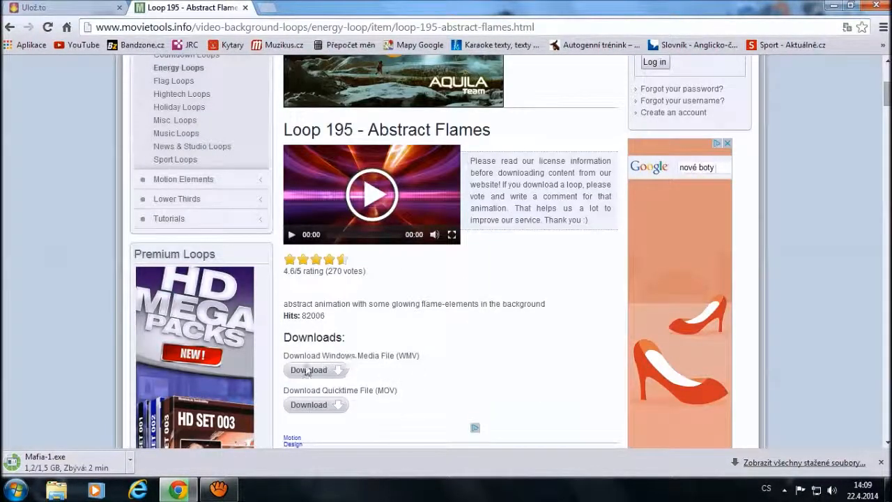
scroll(436, 313, "down", 2)
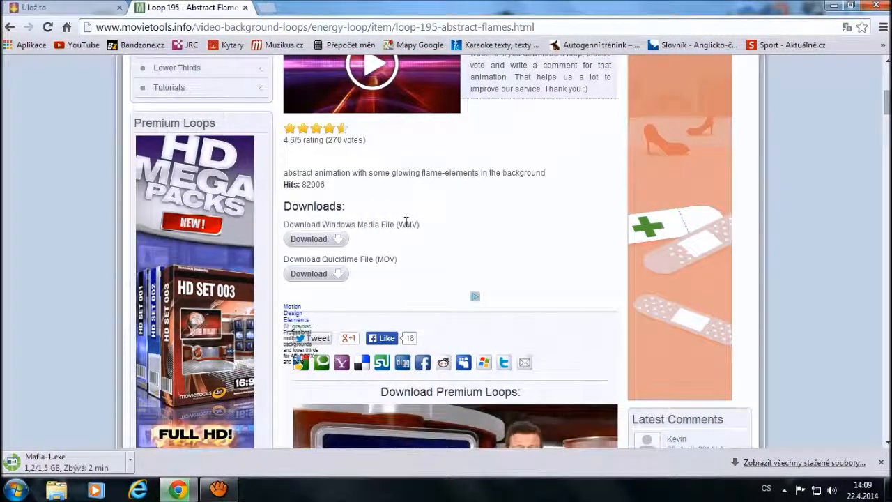
left_click(327, 241)
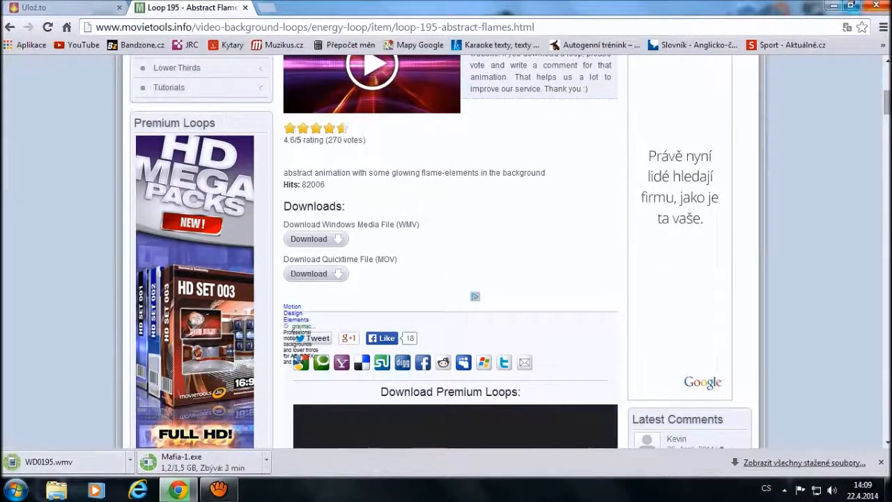
Step: Place the downloaded WD0195.wmv file on the desktop, then restore the browser to full size
left_click(851, 6)
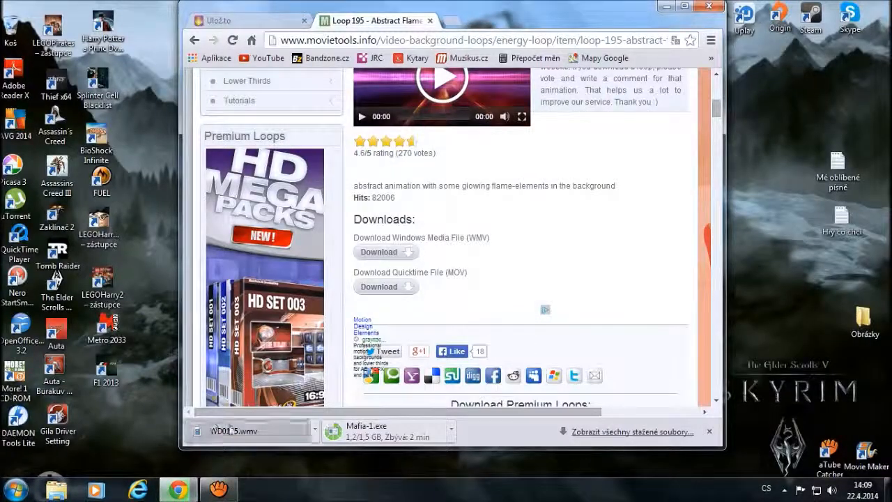
left_click_drag(216, 431, 784, 89)
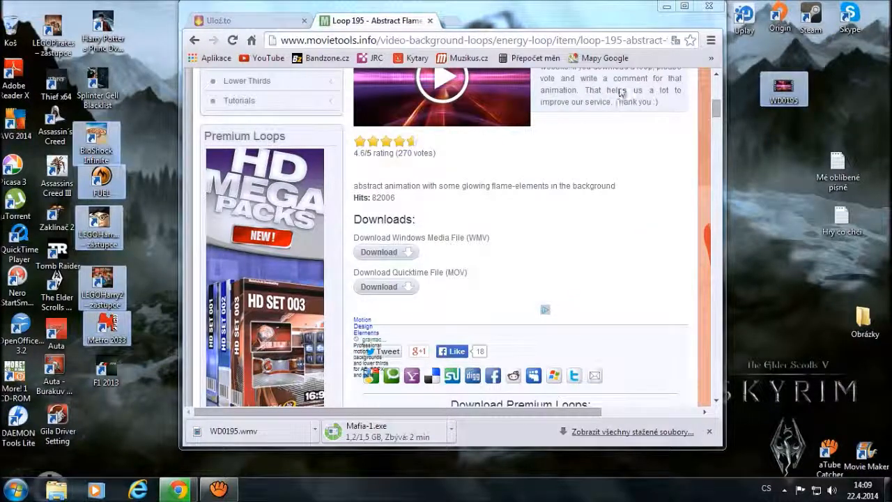
left_click(786, 233)
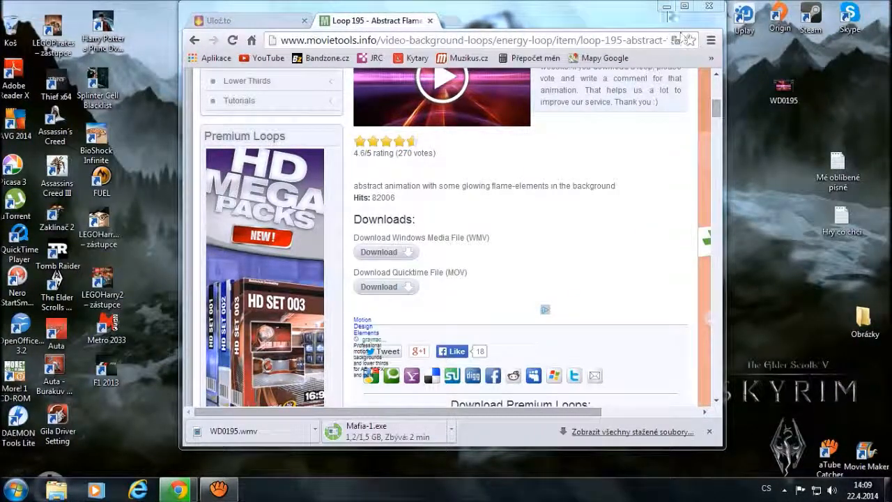
left_click(682, 7)
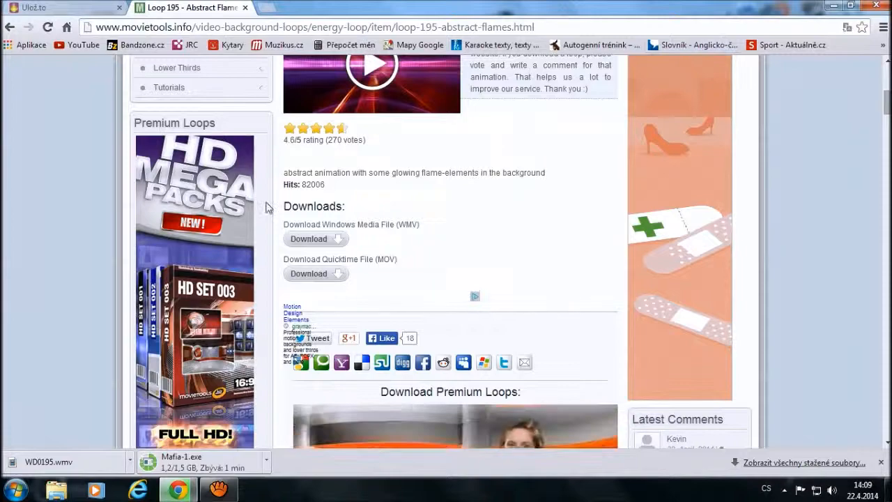
Step: Close the Loop 195 page and look over the Ulož.to home page
scroll(426, 373, "up", 5)
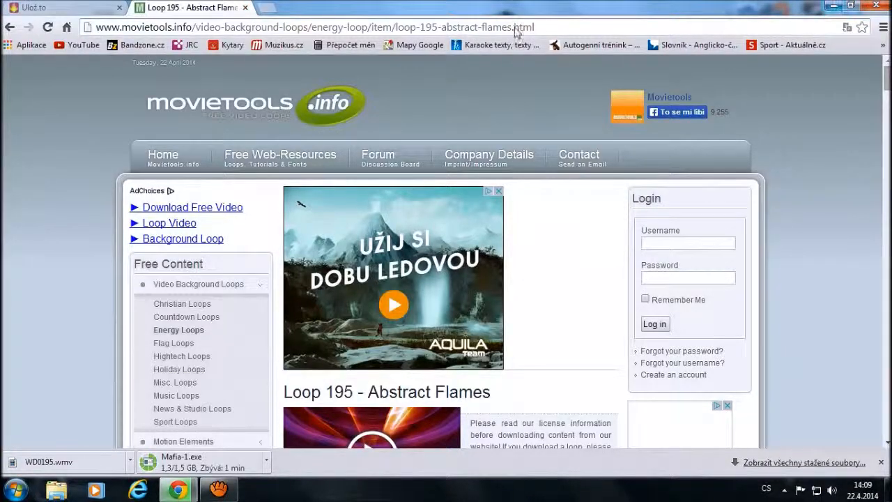
left_click(245, 7)
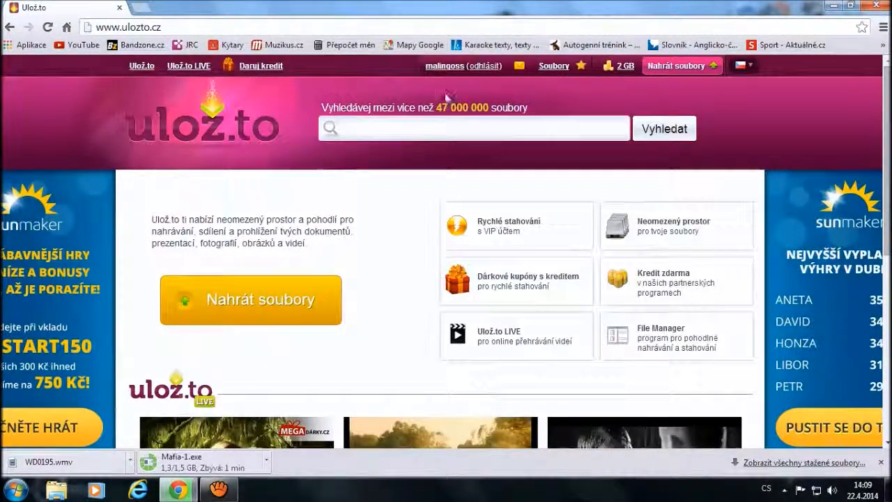
scroll(446, 301, "down", 2)
scroll(446, 301, "up", 1)
scroll(392, 255, "down", 5)
scroll(504, 322, "up", 6)
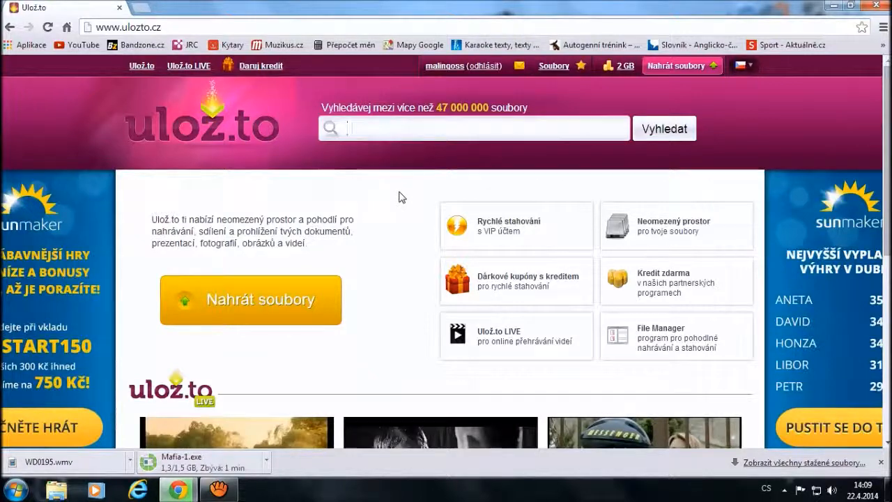
type("ro")
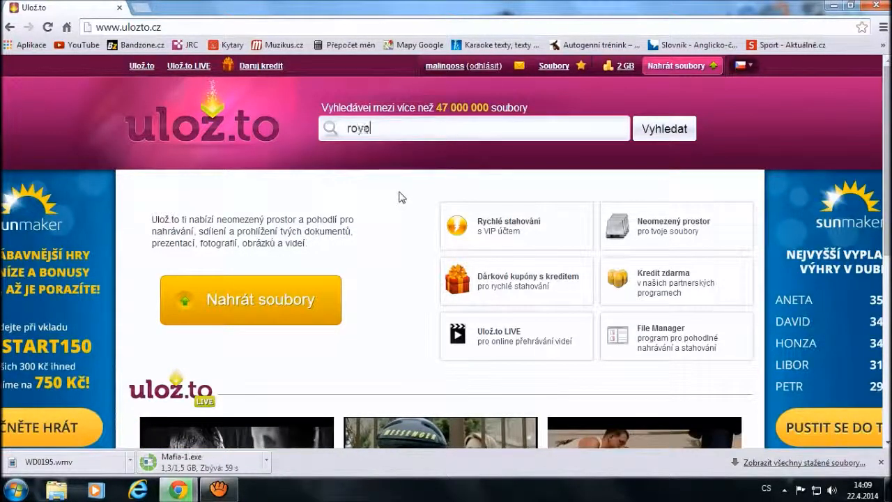
type("yalty")
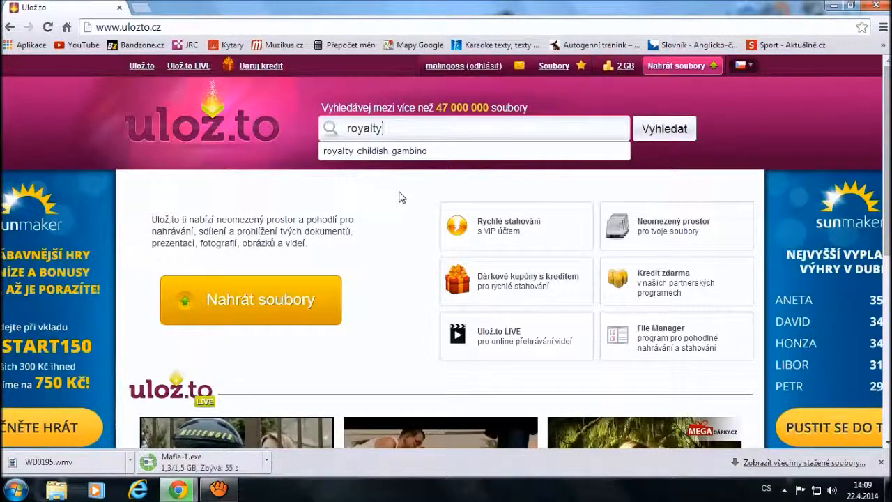
key("BackSpace")
key("BackSpace")
key("BackSpace")
key("BackSpace")
key("BackSpace")
key("BackSpace")
key("BackSpace")
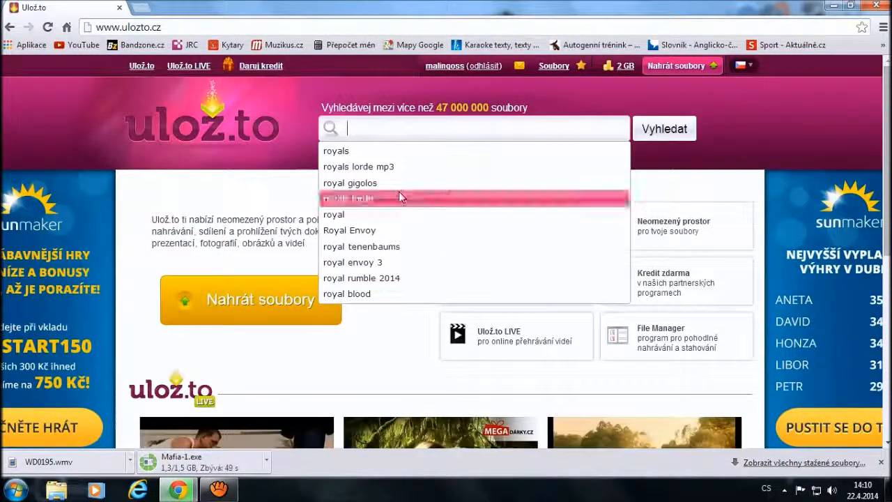
Step: Search Ulož.to for "free music" and look through the results
type("free m")
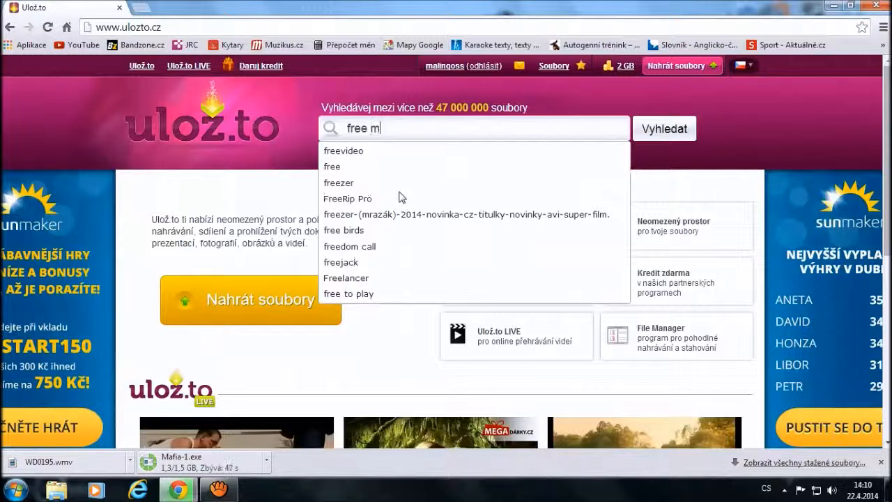
type("usic")
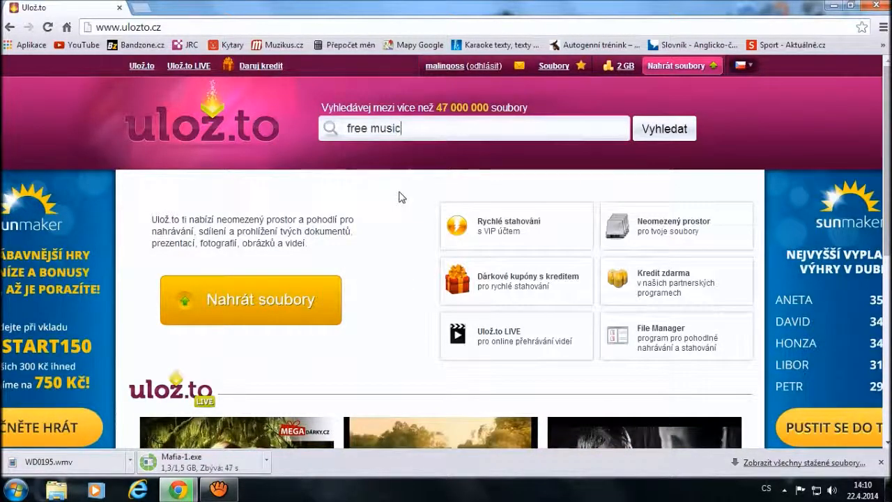
key("Return")
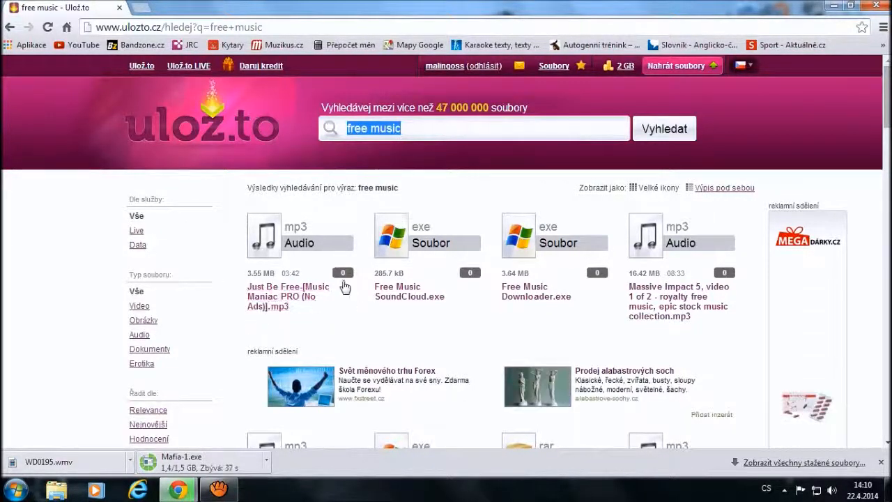
scroll(546, 358, "down", 3)
scroll(546, 358, "up", 3)
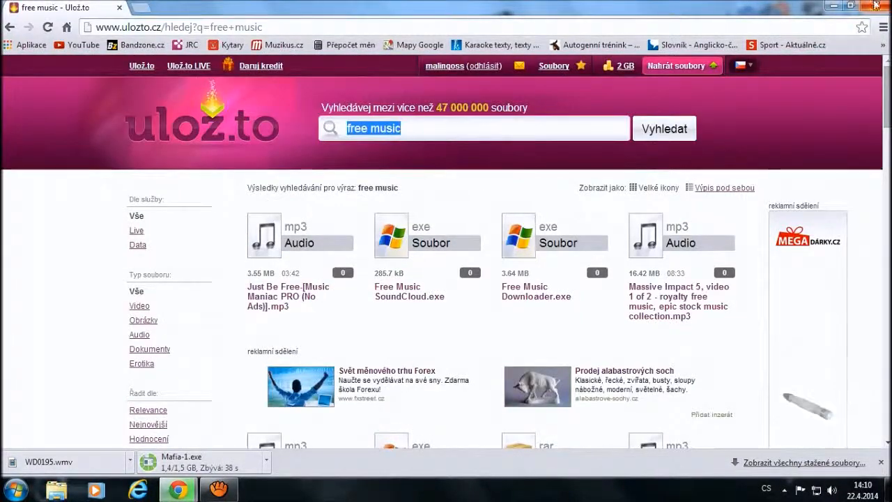
Step: Minimize the browser, move the WD0195 clip toward the middle of the desktop and preview it in Windows Media Player
left_click(836, 6)
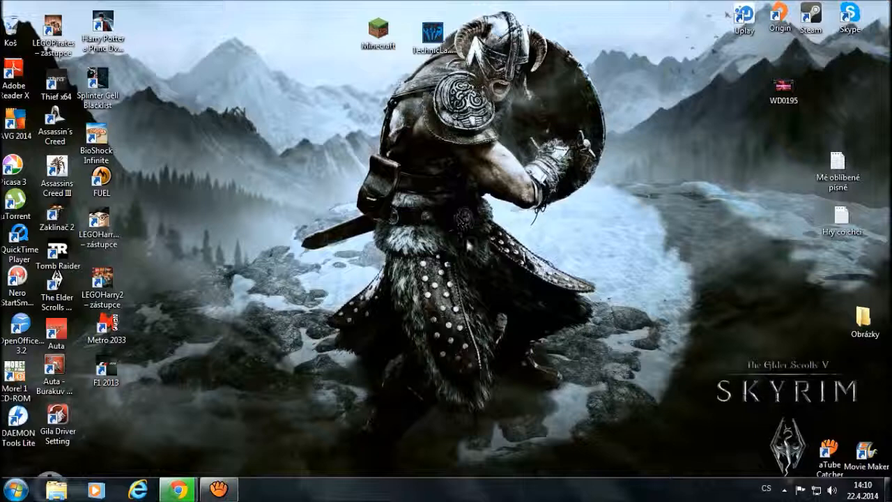
left_click_drag(784, 87, 359, 193)
double_click(349, 196)
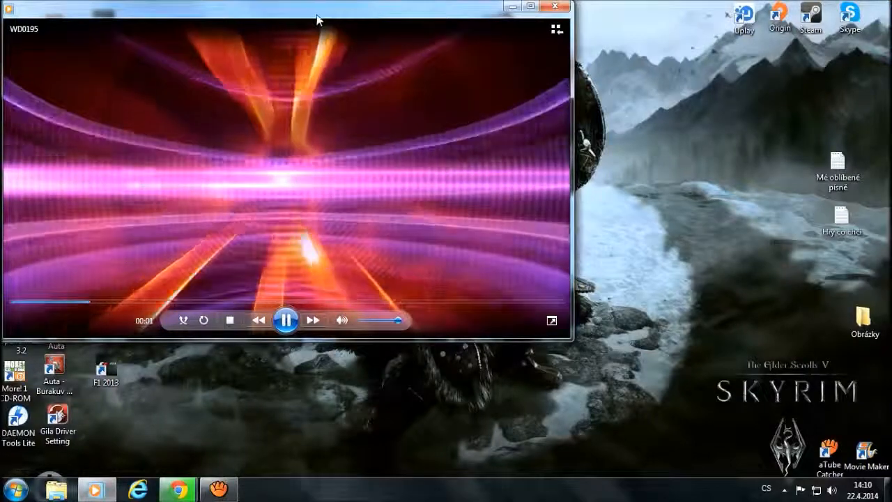
left_click_drag(317, 13, 492, 27)
left_click(479, 317)
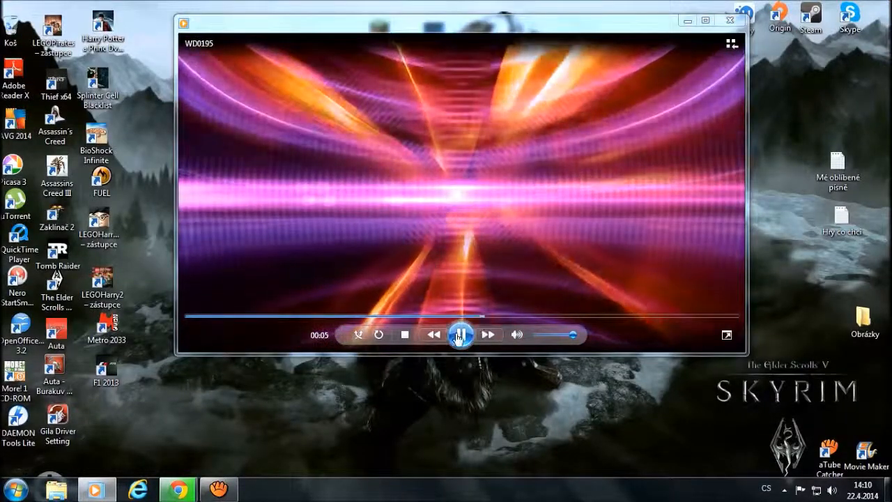
left_click(461, 335)
left_click(730, 20)
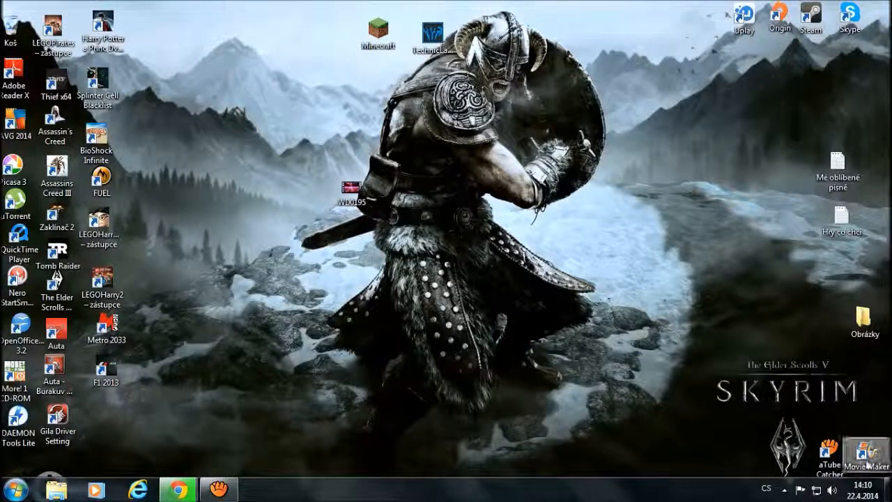
Step: Launch Movie Maker, place its window beside the desktop clip and add the WD0195 video to the project
double_click(867, 458)
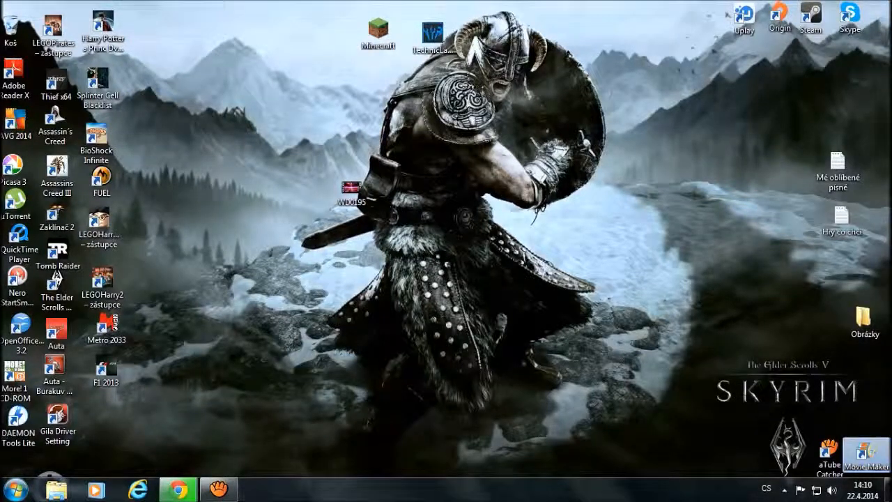
double_click(867, 455)
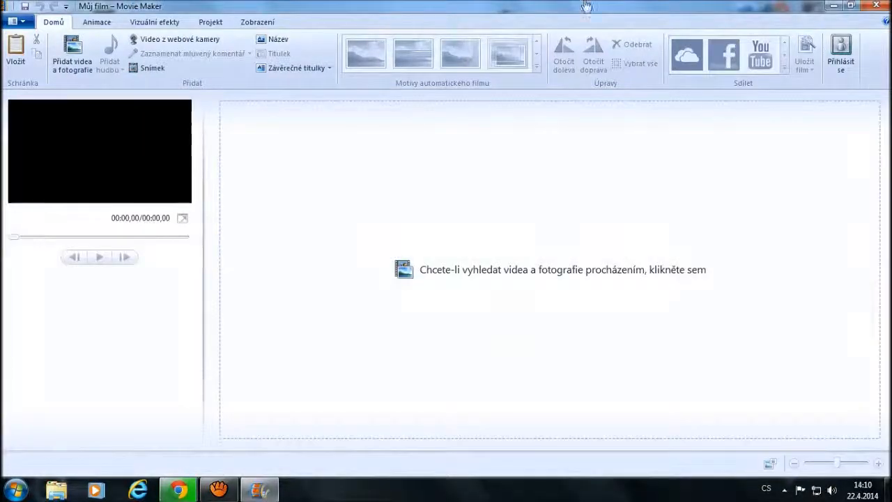
left_click(852, 6)
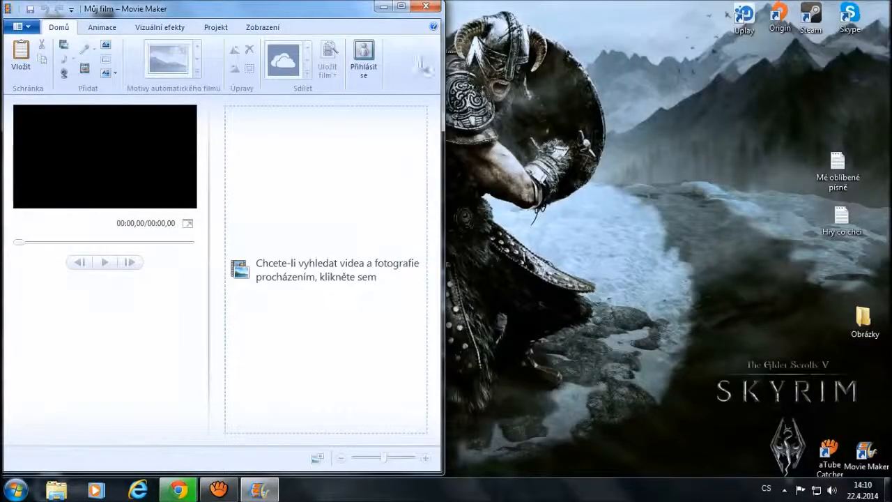
left_click_drag(254, 6, 704, 12)
left_click_drag(350, 187, 765, 176)
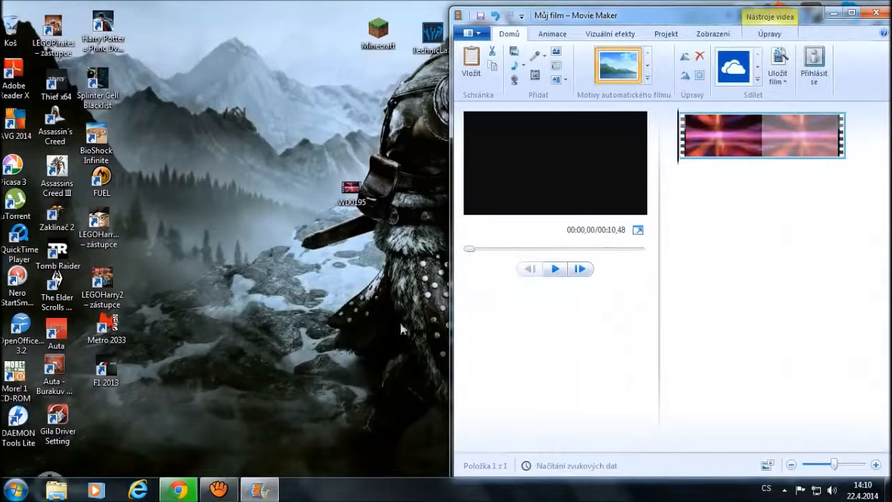
Step: Maximize the Movie Maker window and add a title card reading "GamersNews CZ" before the background clip
double_click(705, 22)
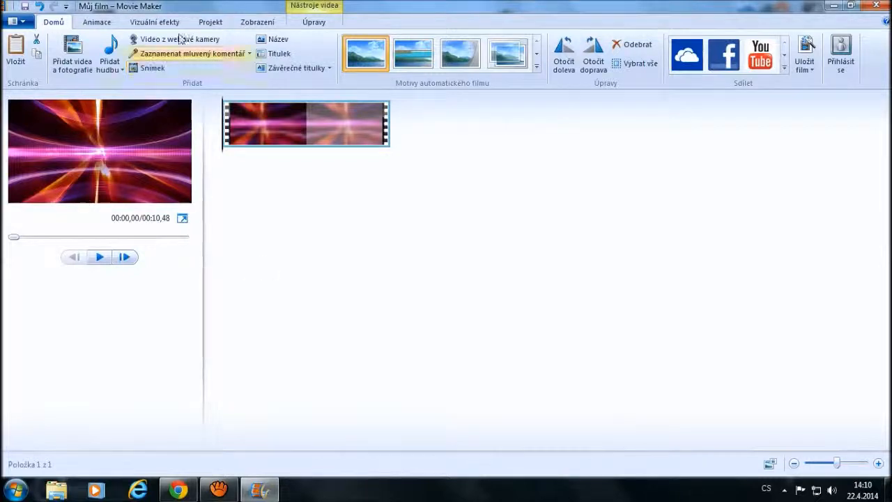
left_click(276, 39)
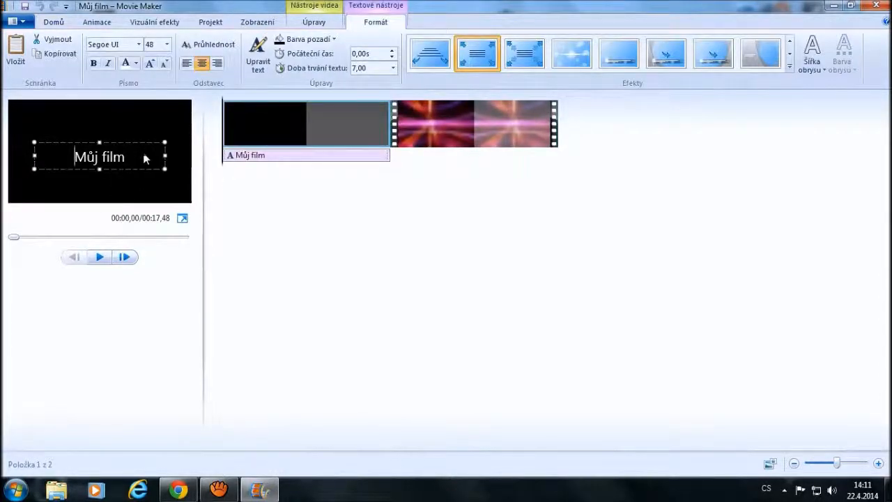
key("BackSpace")
key("BackSpace")
key("BackSpace")
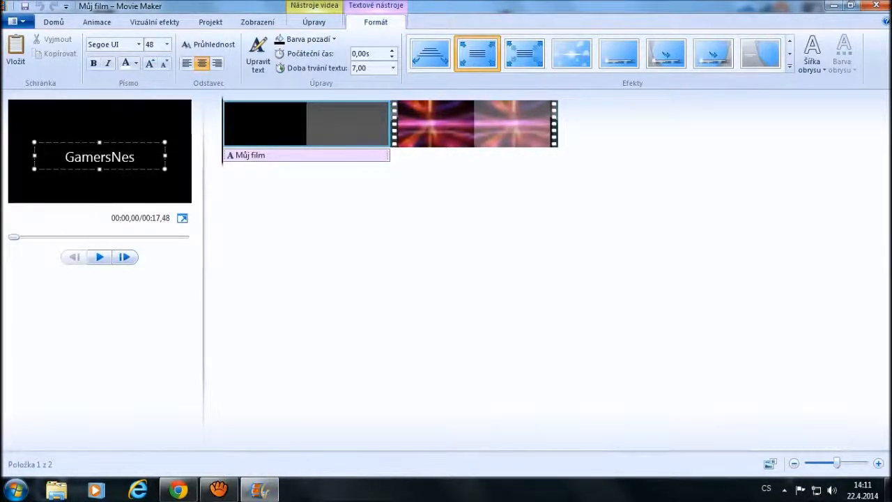
type("ws")
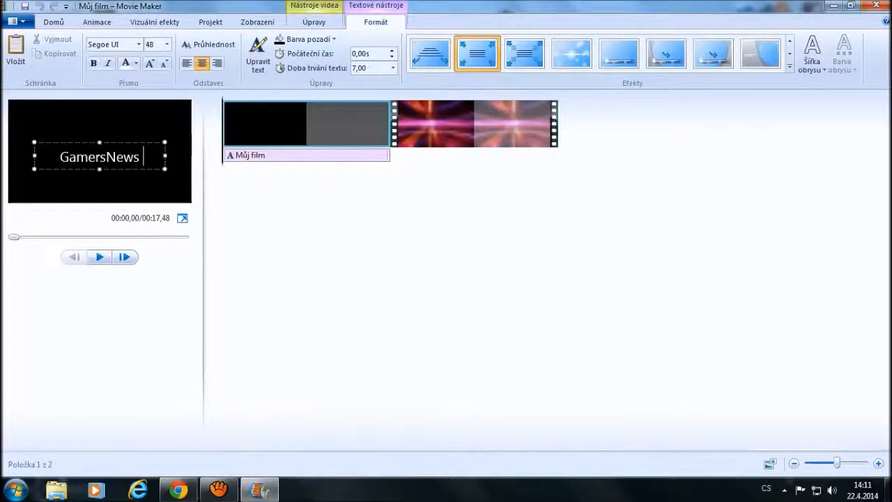
type(" C")
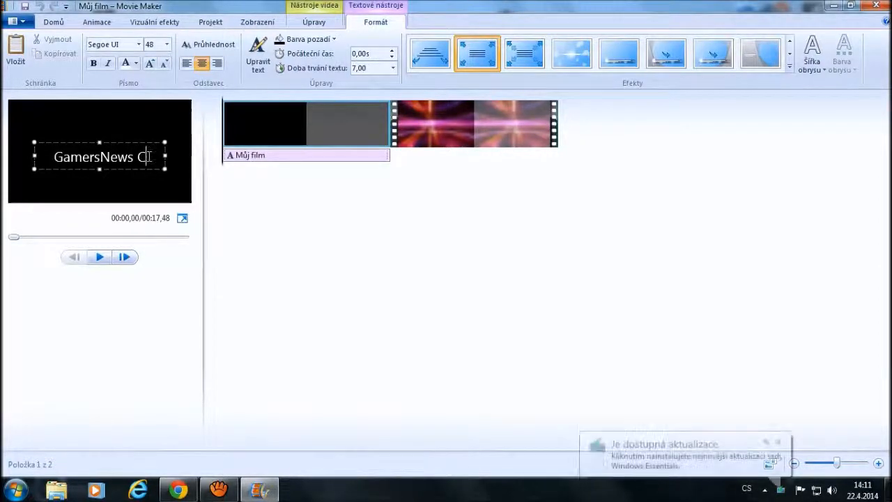
type("Z")
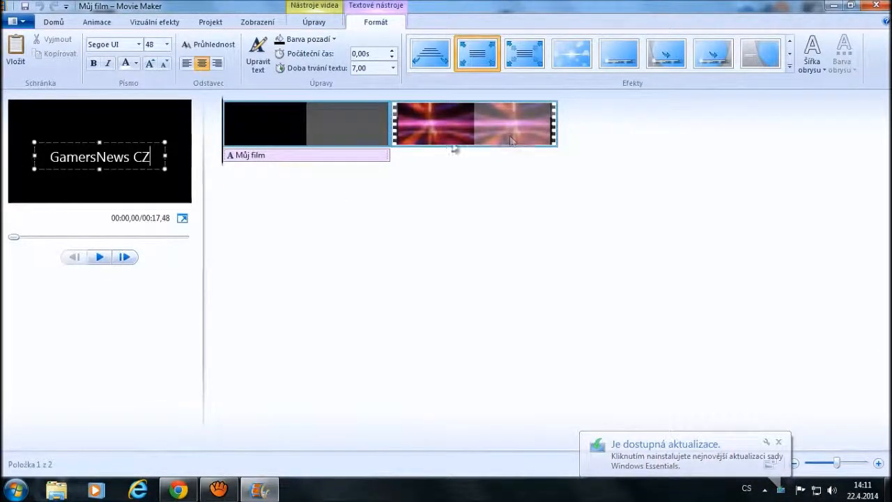
Step: Add a caption reading "presents" over the background clip, starting at about 12.8 s
left_click(230, 132)
left_click_drag(232, 131, 334, 139)
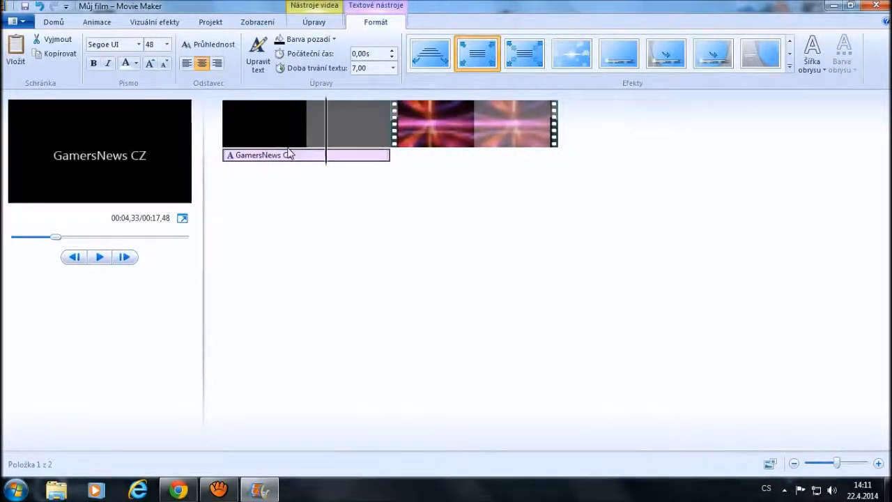
left_click(54, 22)
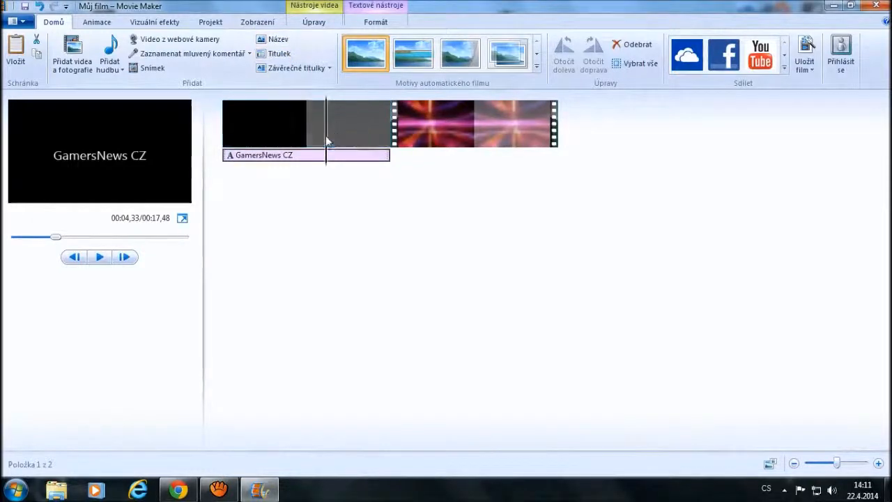
left_click_drag(327, 148, 484, 158)
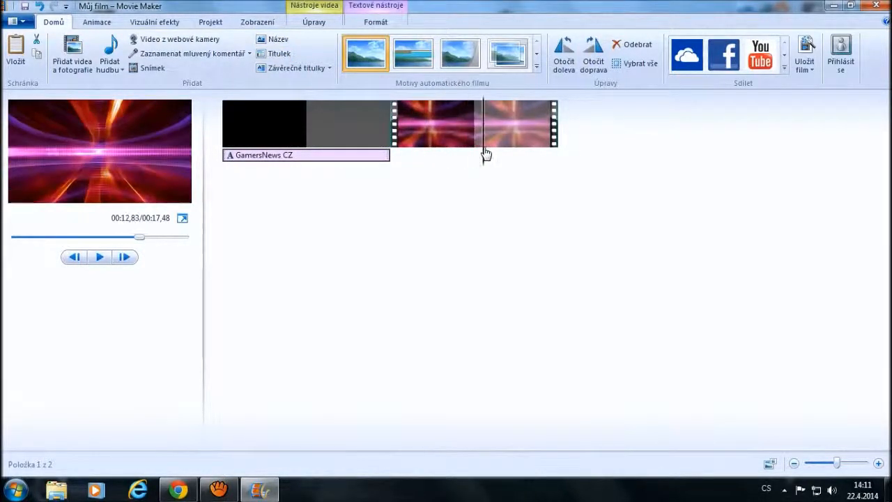
left_click(299, 53)
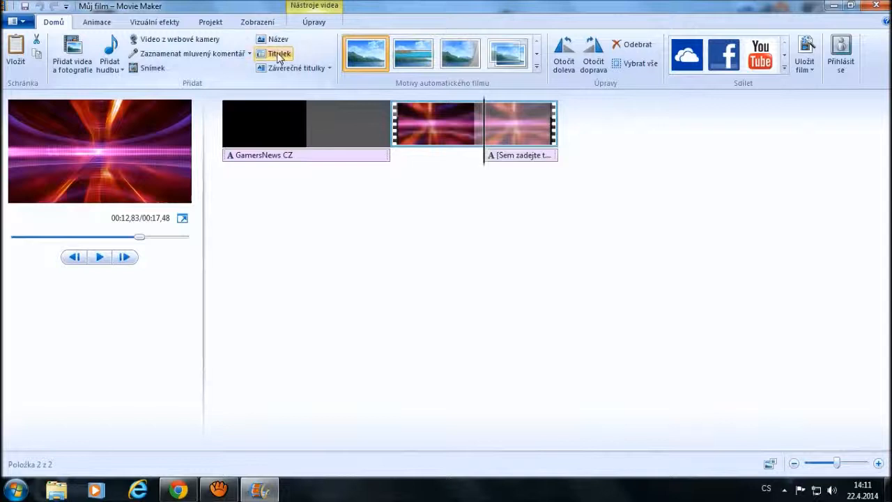
left_click(539, 156)
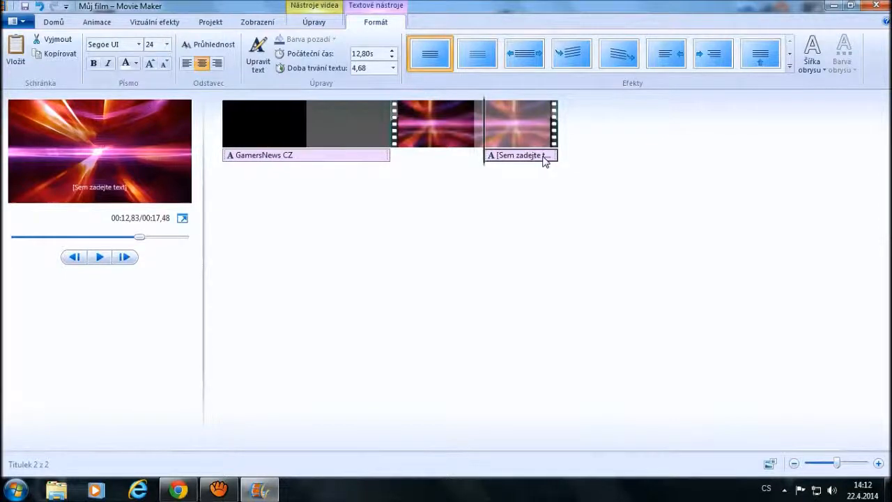
left_click(91, 185)
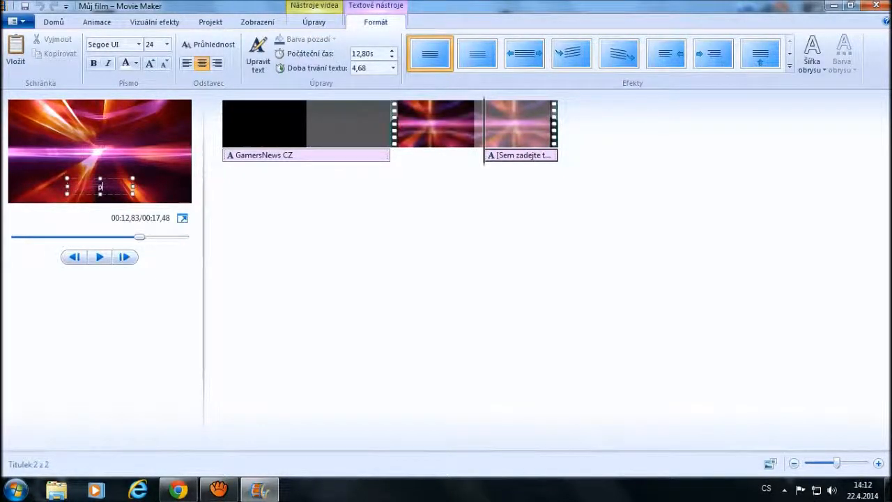
type("presents")
Step: Return the playhead to the start of the project and add "Fox Stevenson Trigger" from the Documents library as music
left_click(323, 159)
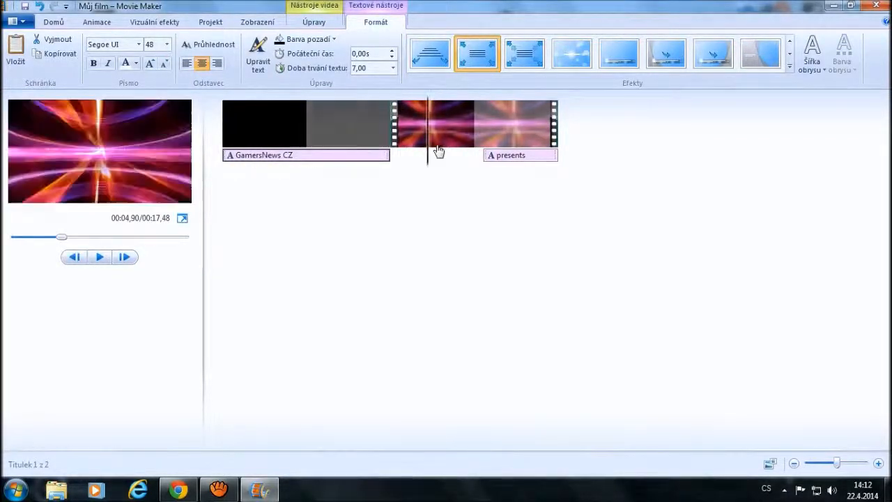
left_click_drag(501, 145, 221, 151)
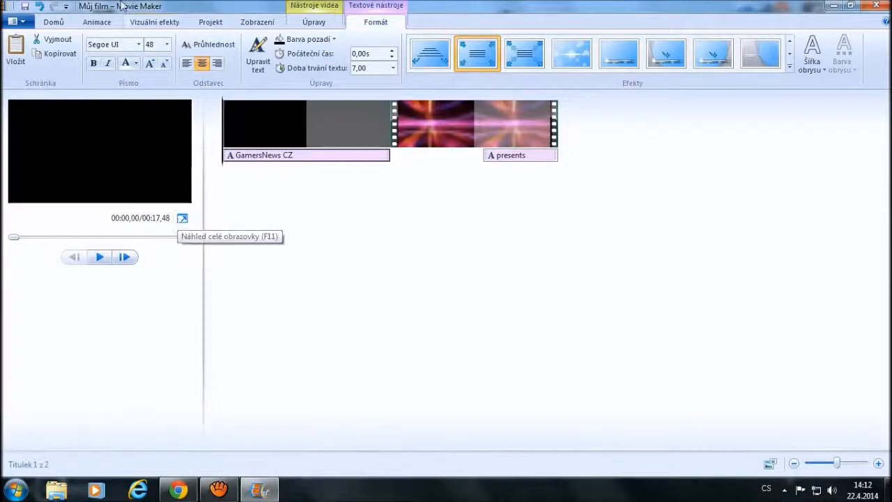
left_click(54, 21)
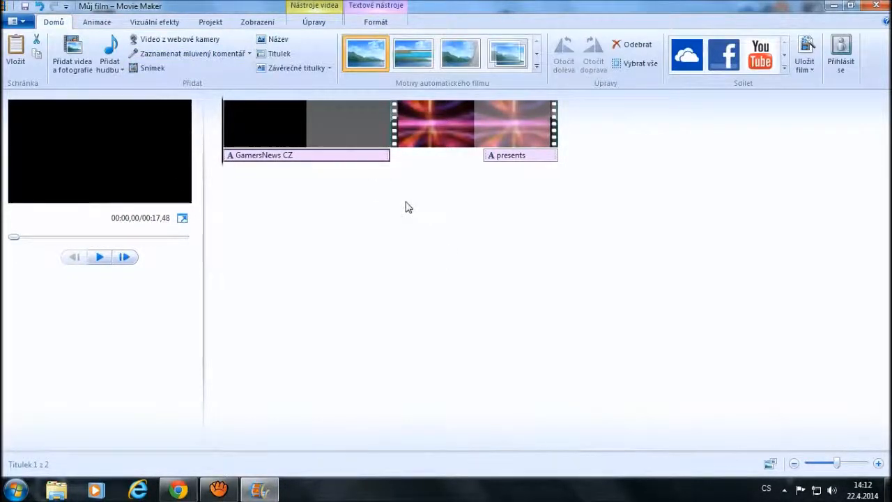
left_click(115, 49)
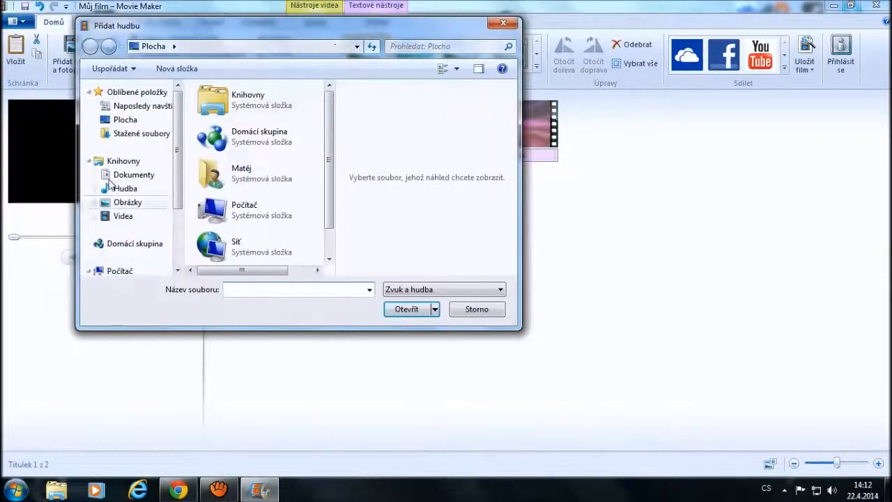
left_click(150, 175)
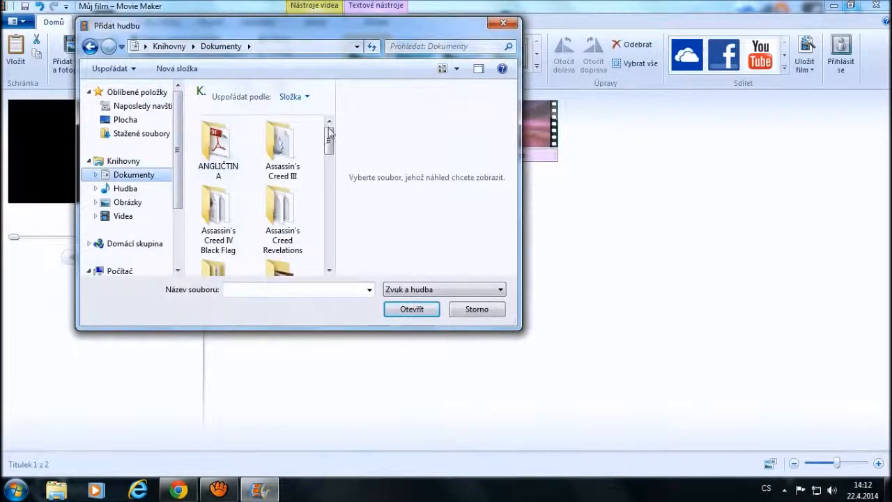
left_click_drag(330, 132, 312, 247)
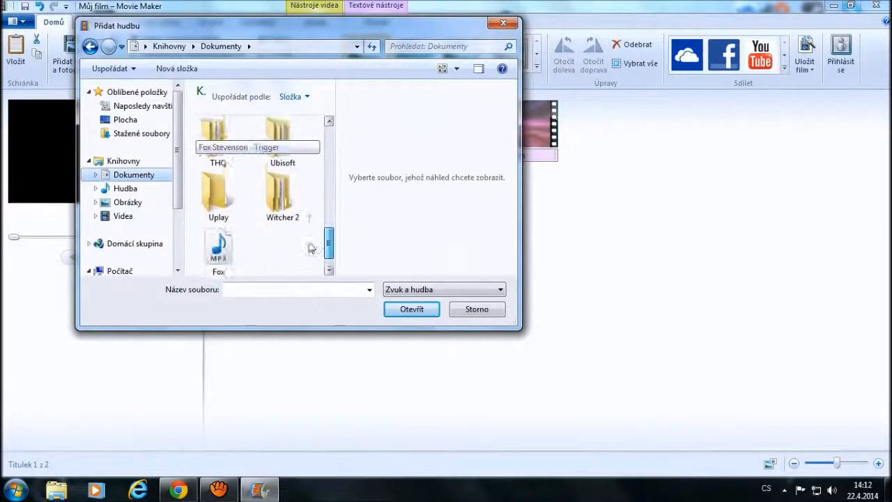
left_click(219, 237)
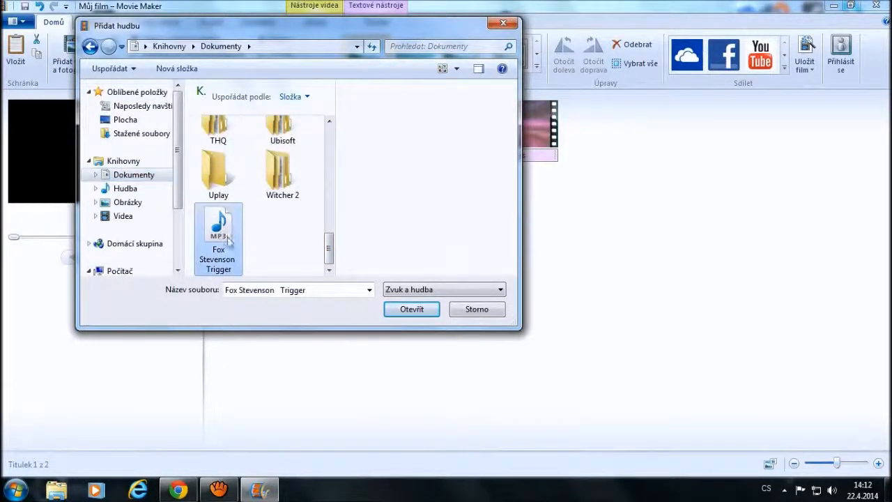
left_click(424, 315)
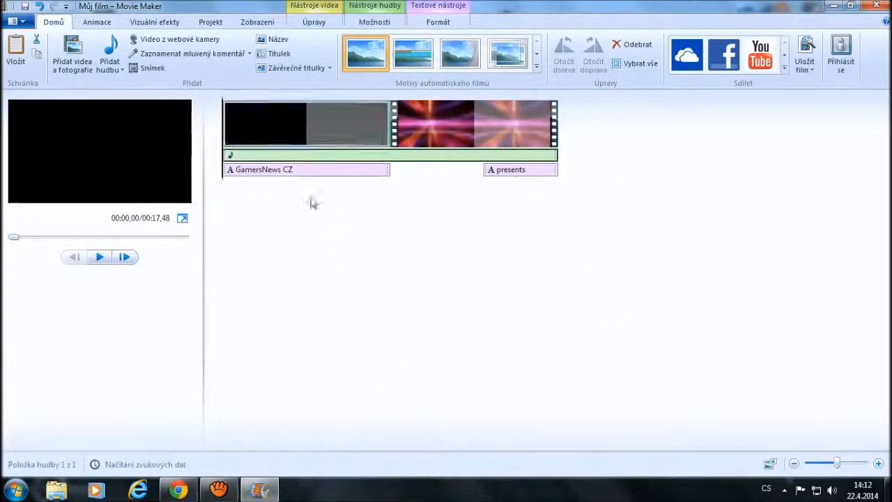
Step: Try bold formatting on the "GamersNews CZ" title, then remove it
left_click(438, 15)
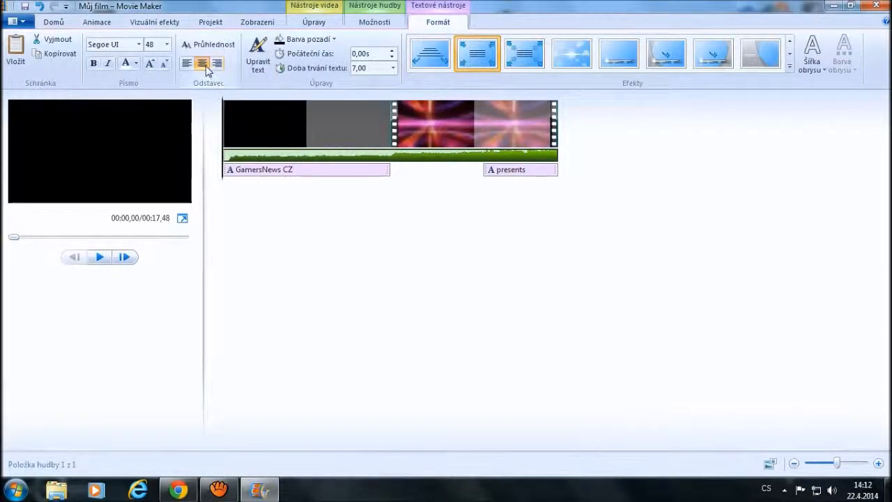
left_click(92, 65)
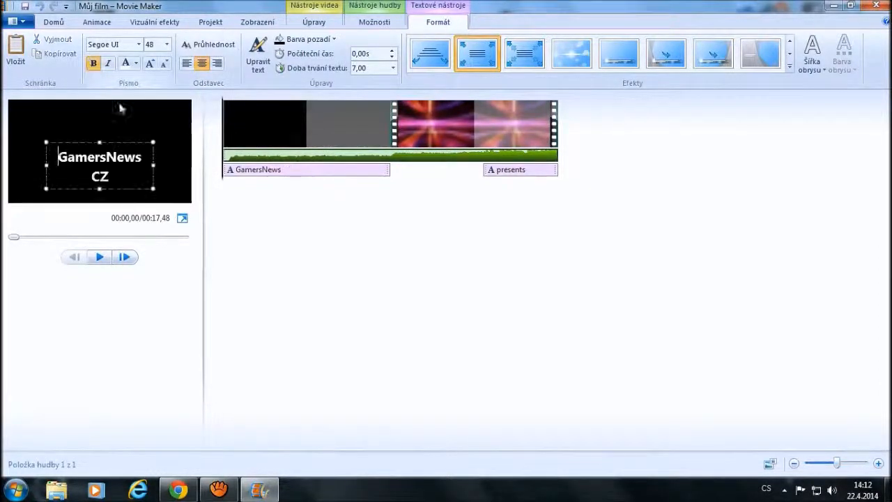
left_click(95, 64)
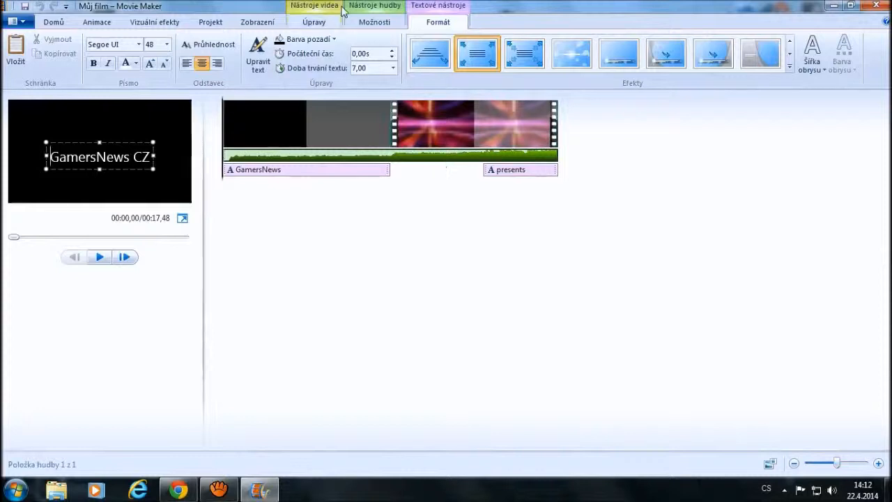
Step: Set the music track's start point to 0,42s and check its volume and fade-in options
left_click(312, 23)
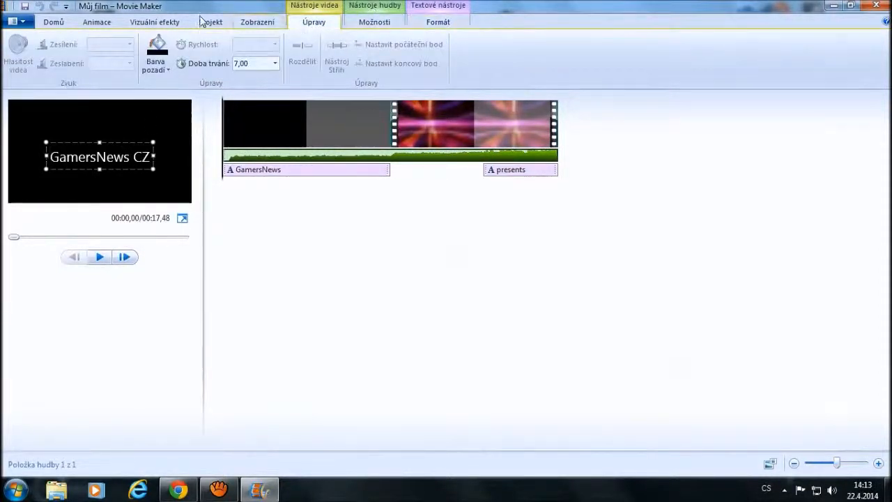
left_click(387, 22)
left_click(19, 54)
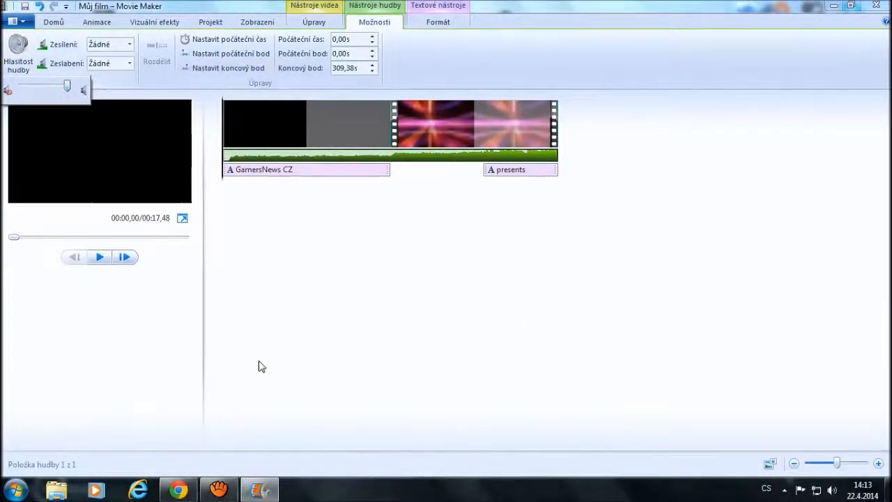
left_click(404, 384)
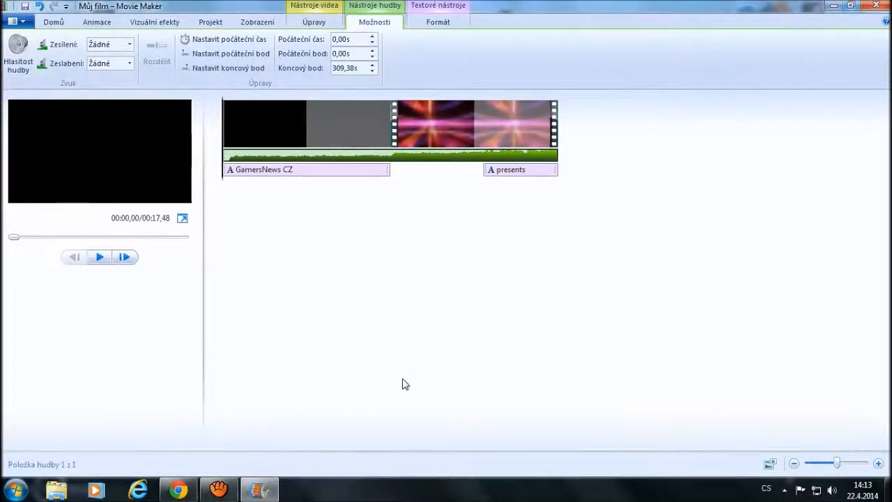
left_click(355, 55)
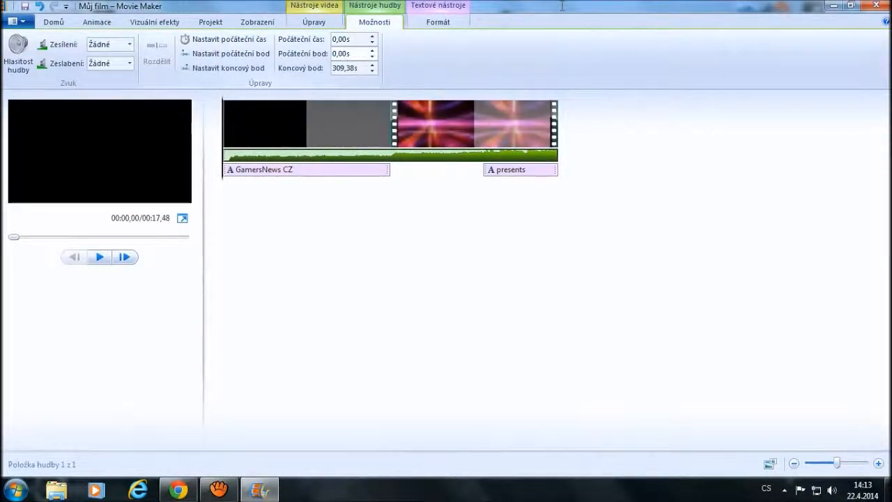
type("0,0")
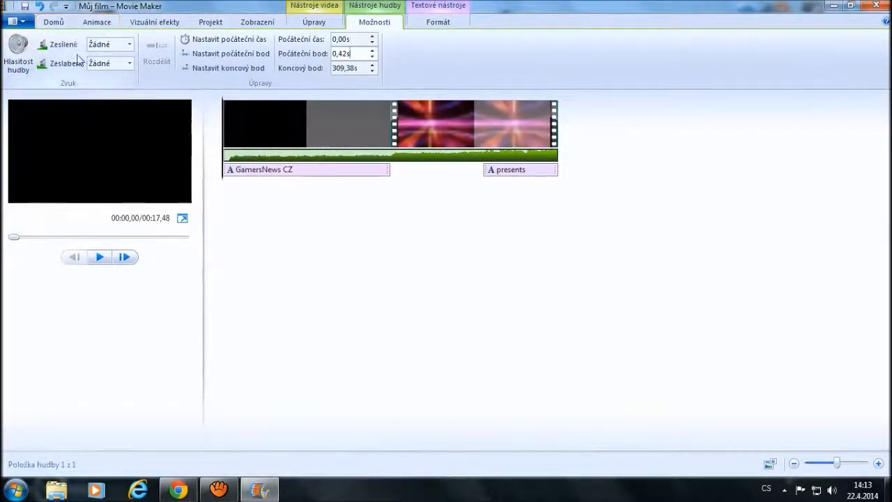
left_click(128, 45)
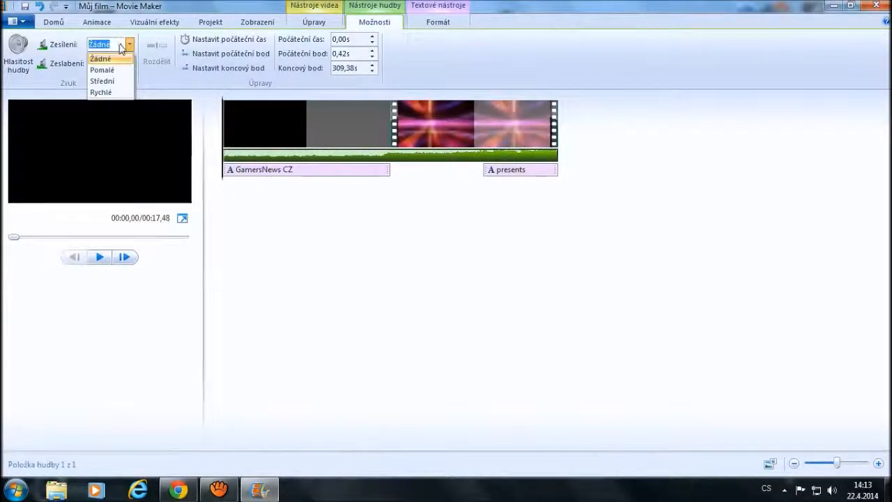
left_click(130, 47)
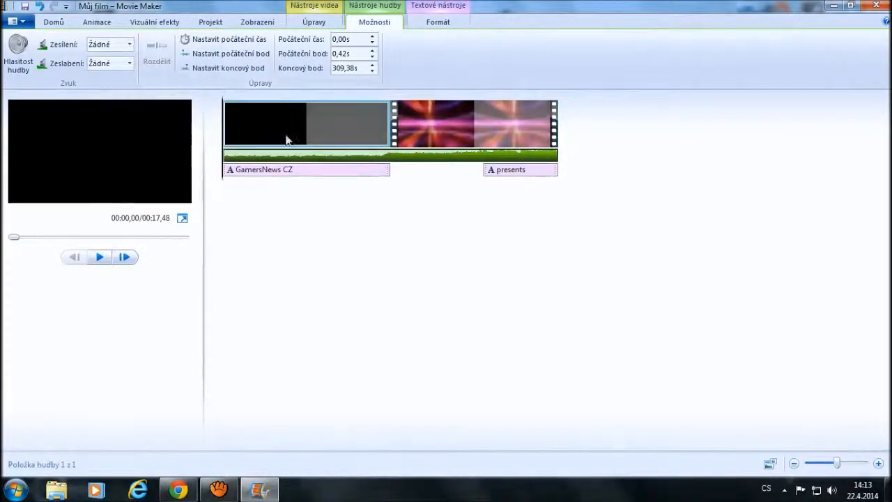
Step: Set the display duration of the "GamersNews CZ" title card to 17,50 seconds
left_click(308, 25)
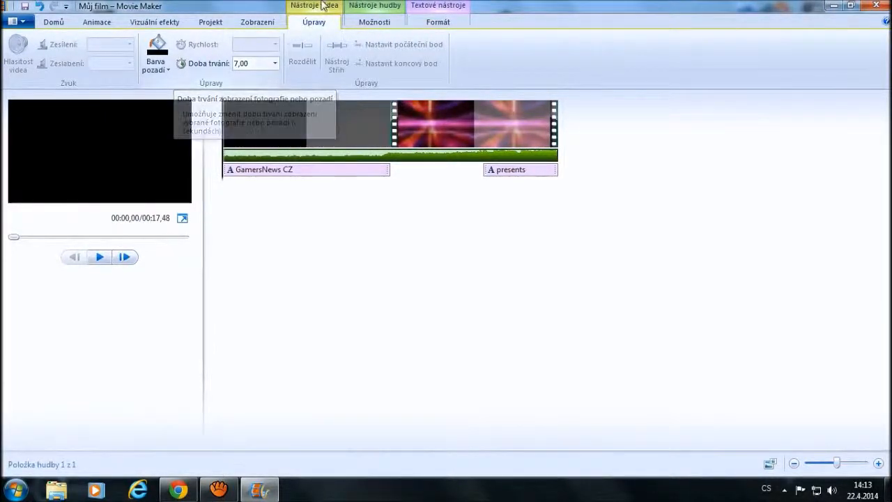
left_click(383, 23)
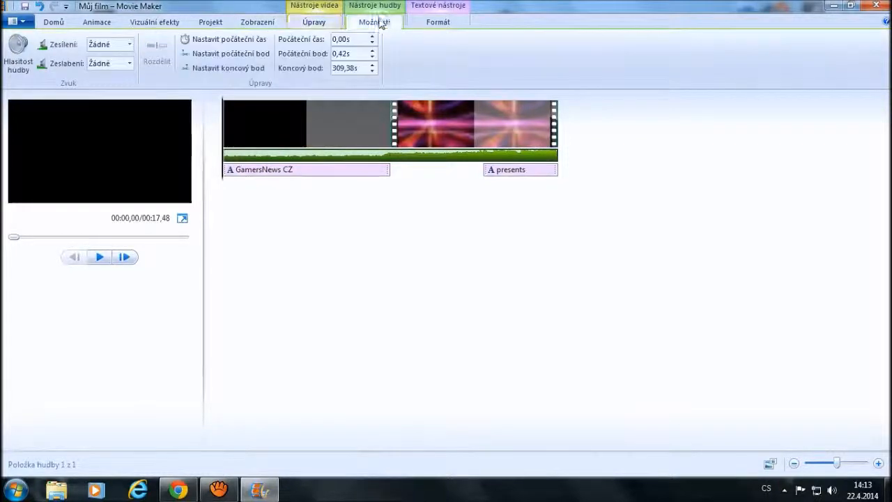
left_click(433, 22)
left_click(322, 26)
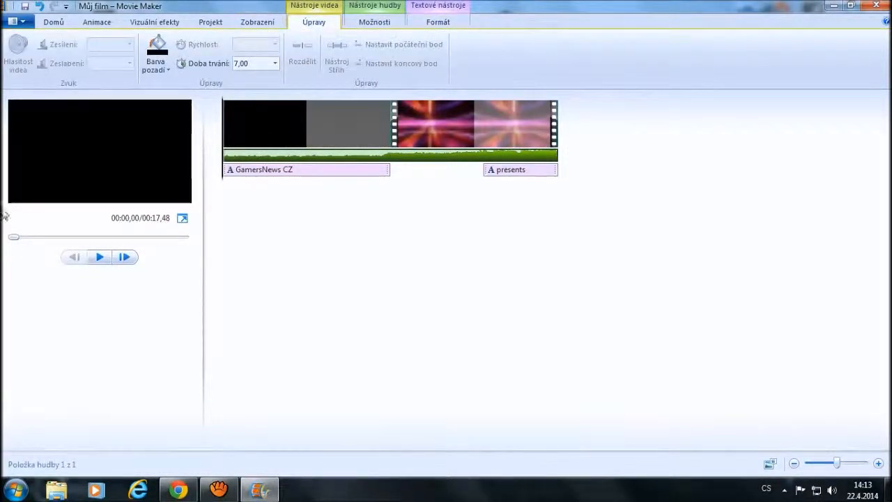
left_click(275, 63)
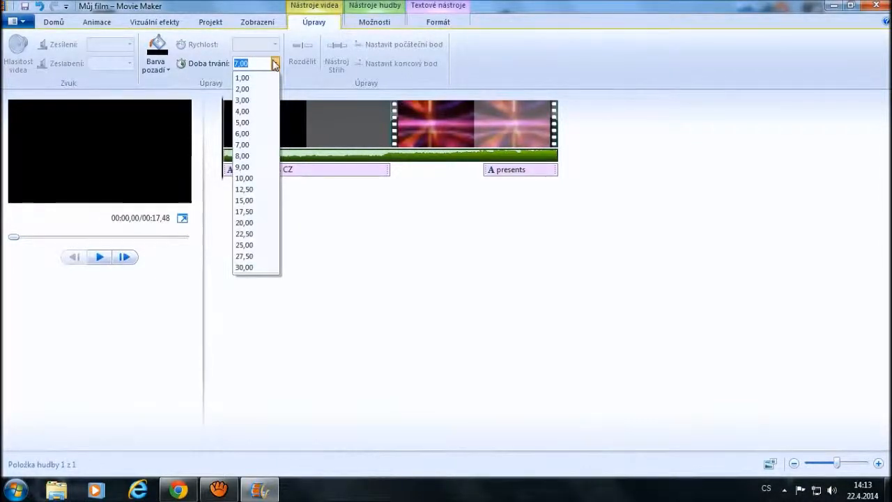
left_click(245, 212)
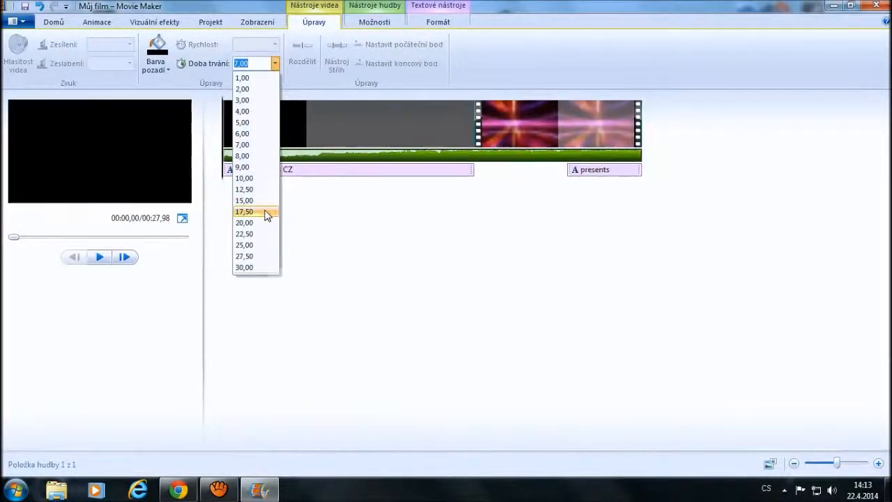
Step: Set the display duration of the "GamersNews CZ" title card to 5,00 seconds
left_click(276, 62)
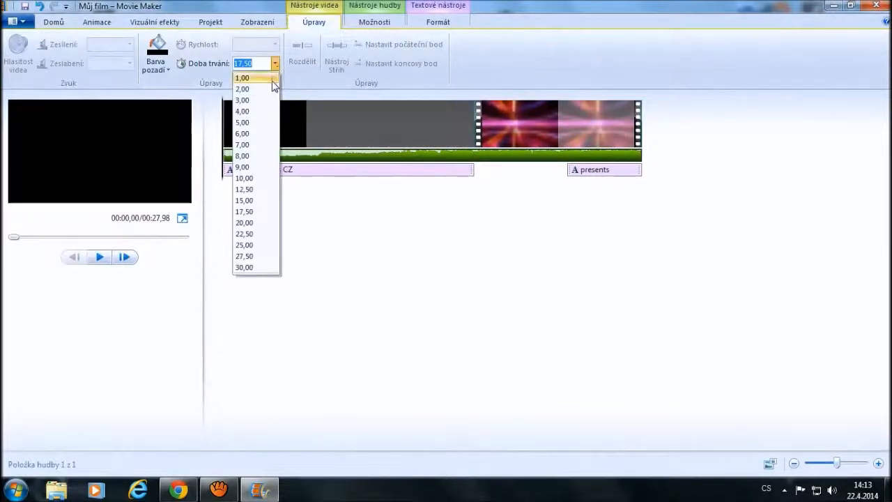
left_click(265, 122)
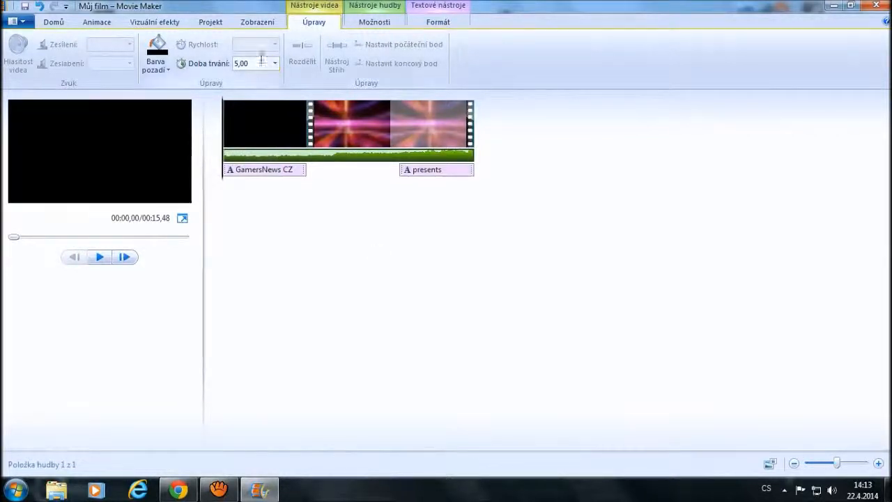
left_click(258, 21)
left_click(211, 22)
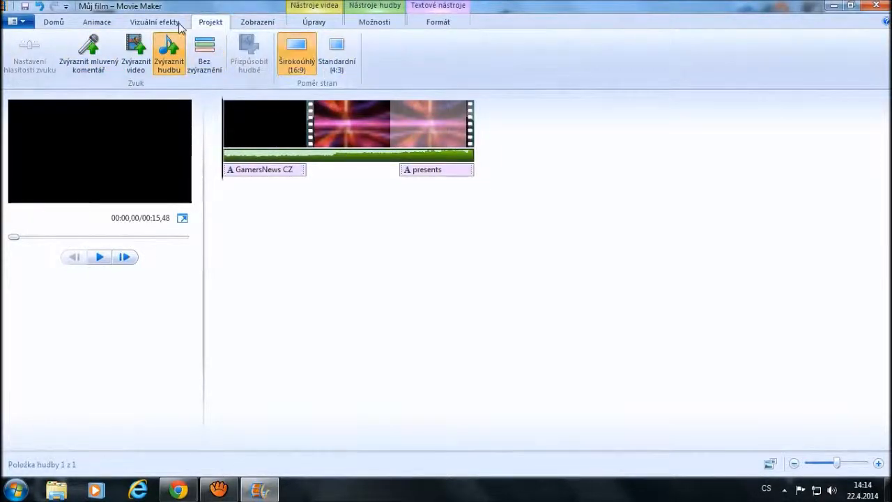
left_click(127, 25)
left_click(92, 21)
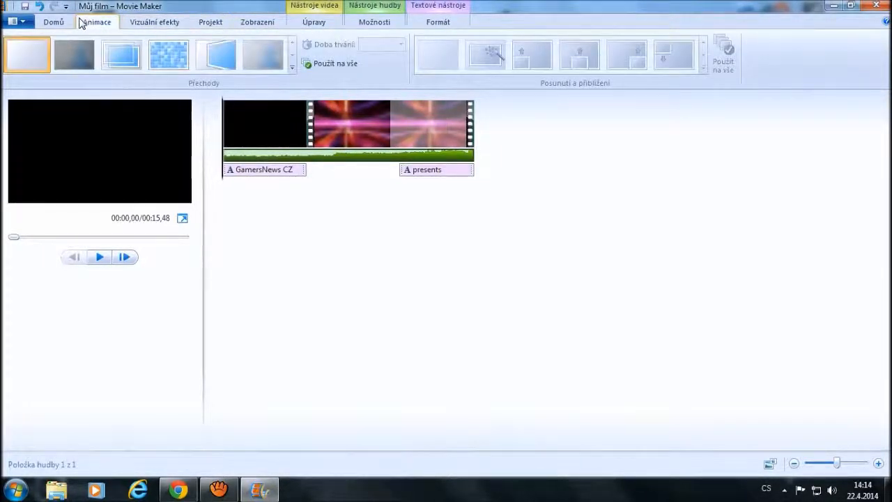
left_click(53, 22)
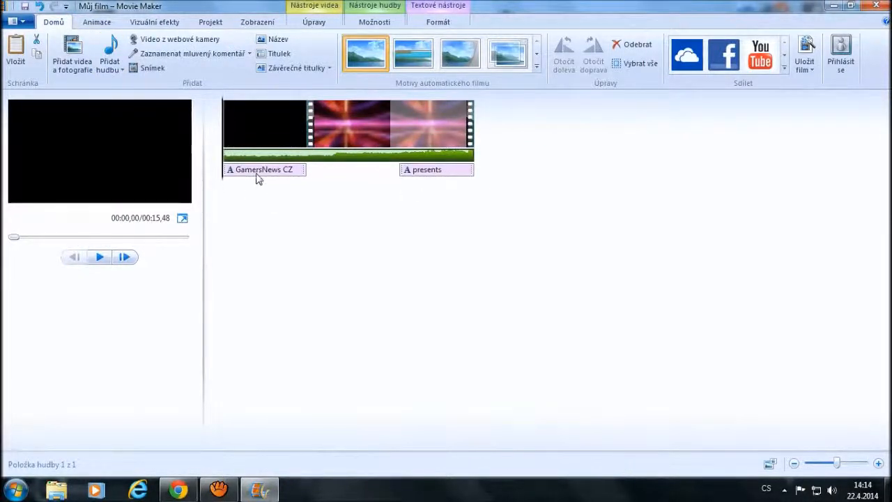
Step: Delete the black "GamersNews CZ" title card from the start of the project
left_click(266, 124)
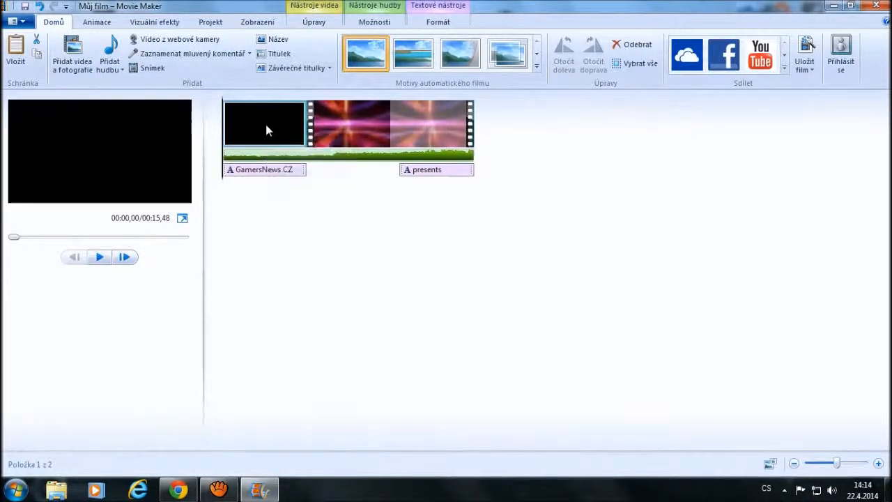
right_click(267, 125)
left_click(303, 207)
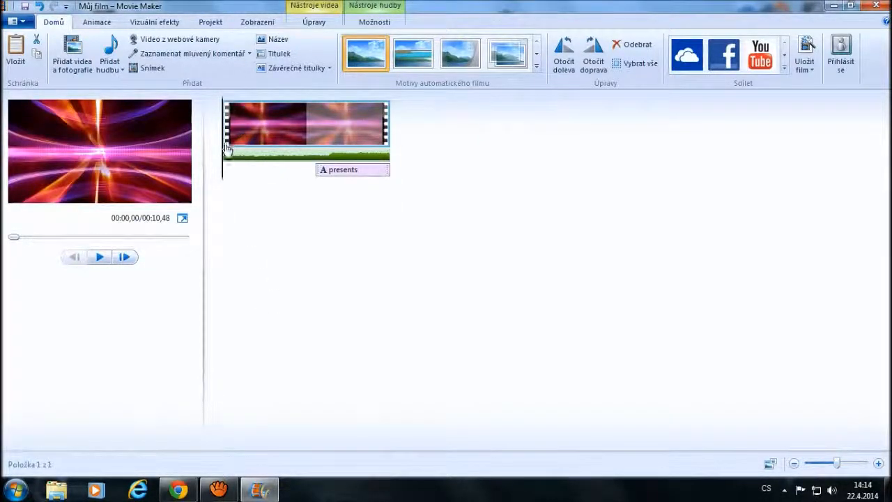
left_click_drag(225, 160, 242, 167)
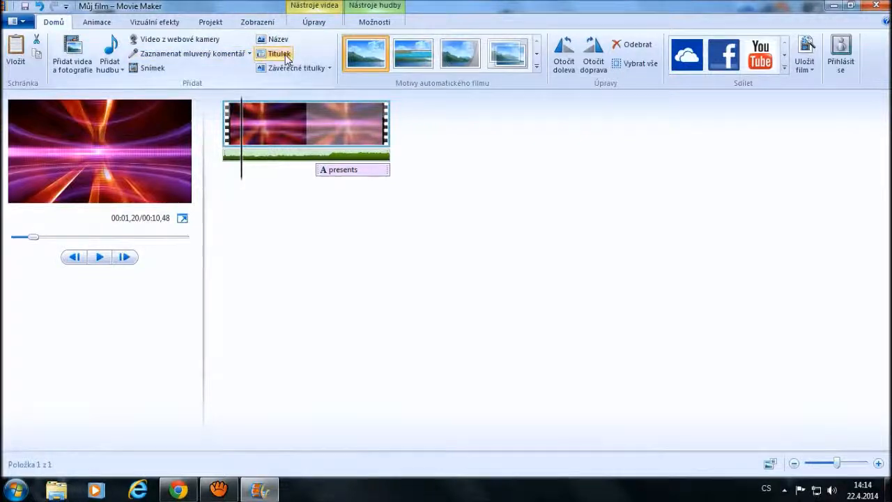
left_click(278, 39)
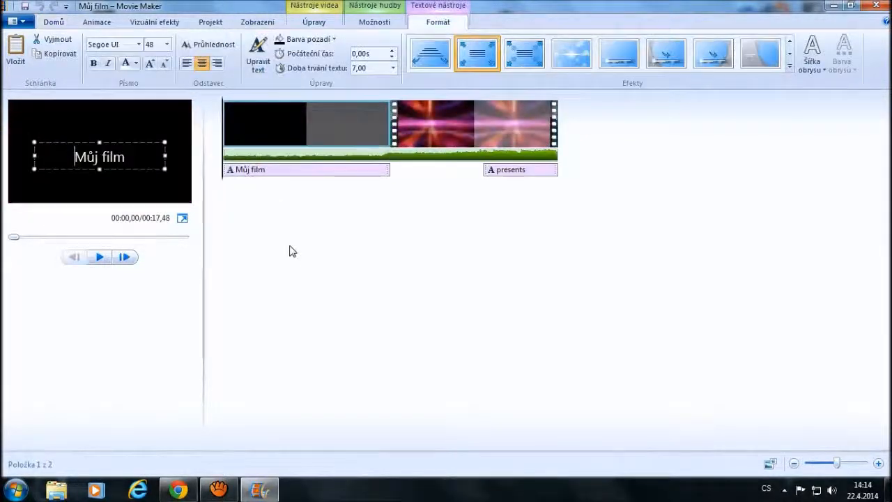
right_click(243, 122)
left_click(293, 206)
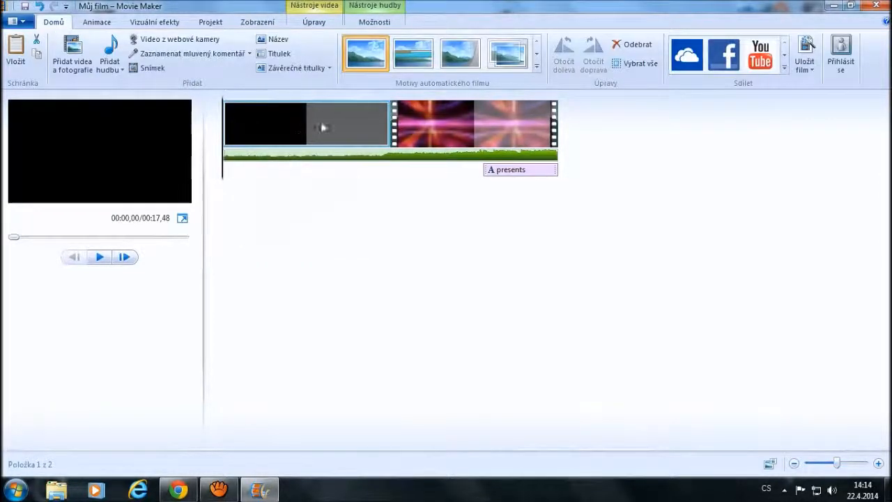
right_click(265, 121)
left_click(301, 203)
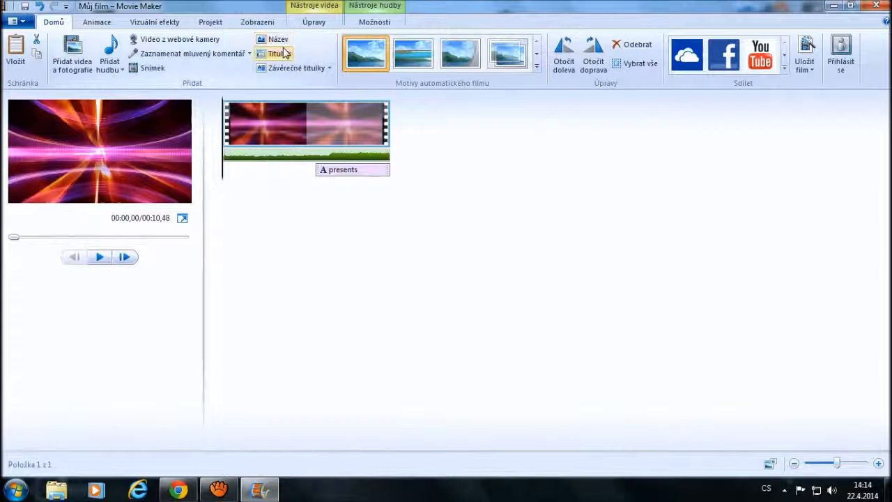
Step: Add a caption over the start of the background clip and replace its placeholder text with "GamersNews CZ"
left_click(279, 54)
left_click(293, 171)
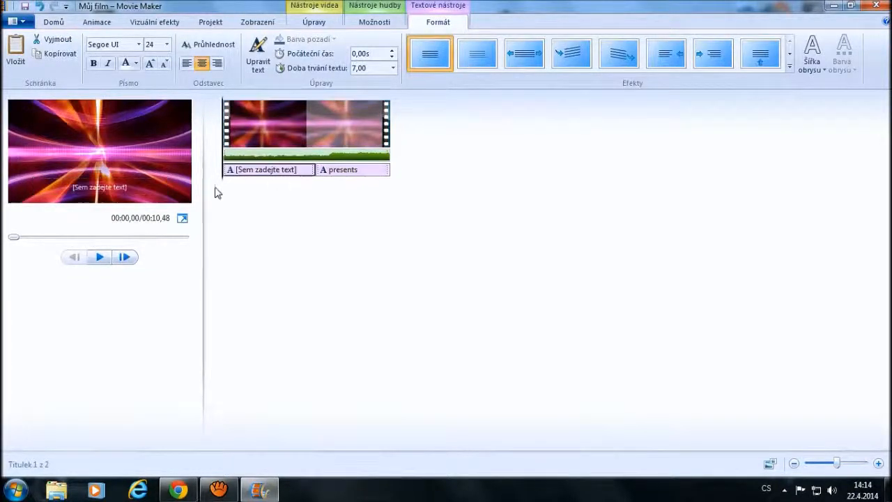
left_click(90, 188)
left_click_drag(89, 187, 96, 187)
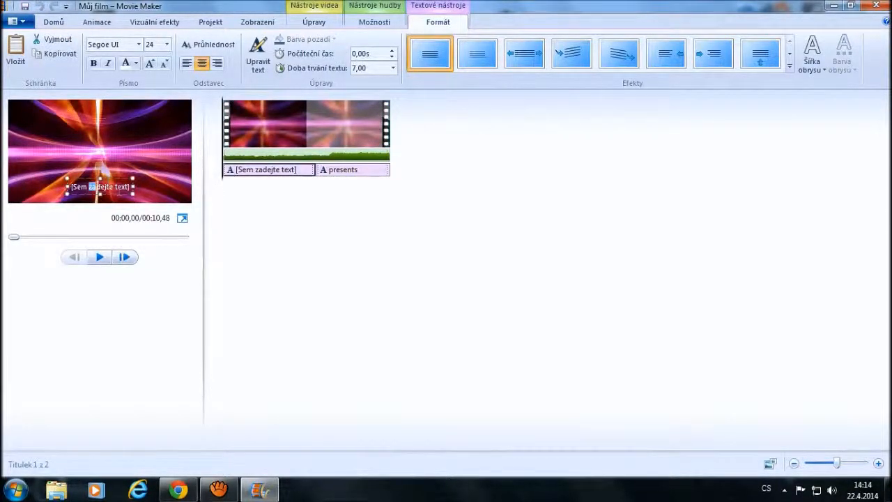
left_click(127, 186)
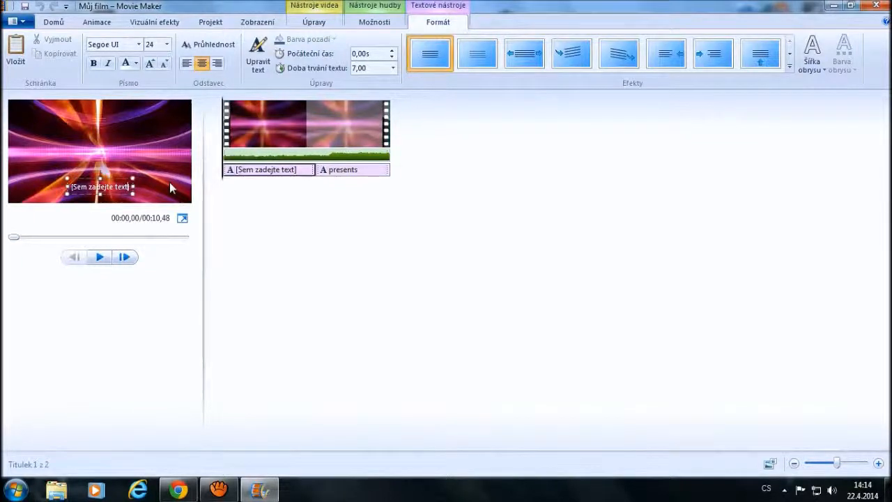
type("Se")
type("Gam")
type("ersNew")
type("s CZ")
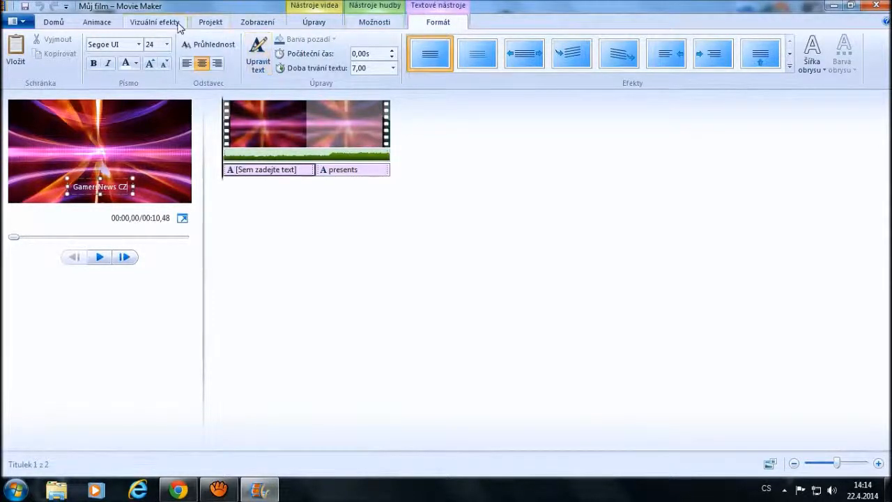
Step: Set the "GamersNews CZ" caption's font size to 36 and its text colour to green
left_click(168, 45)
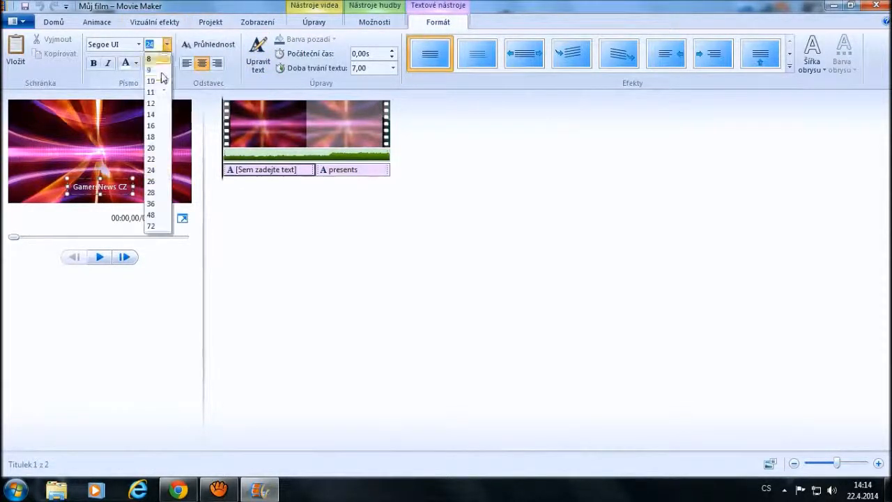
left_click(152, 203)
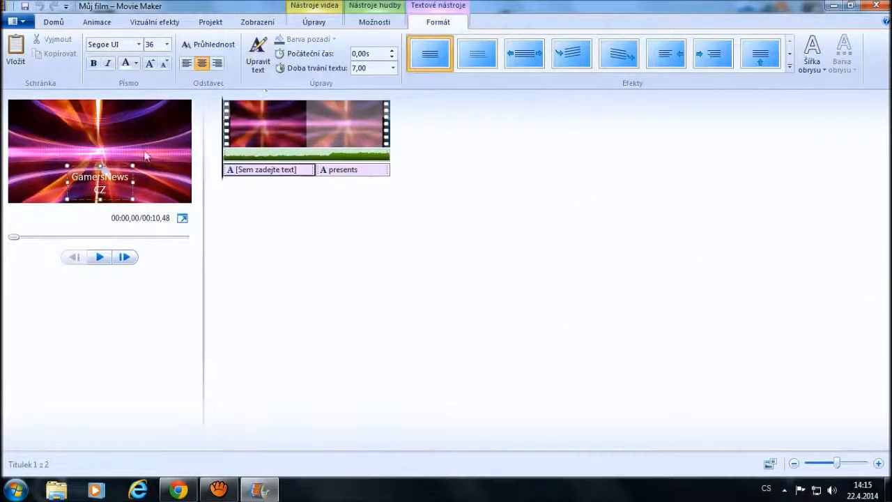
left_click(136, 64)
left_click(138, 129)
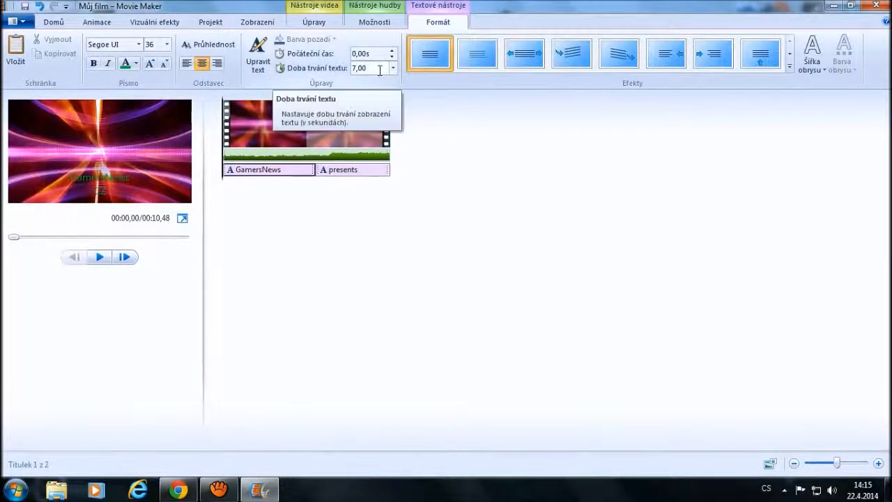
Step: Review the music volume, the clip's speed setting and the transition and pan-and-zoom animations
left_click(374, 21)
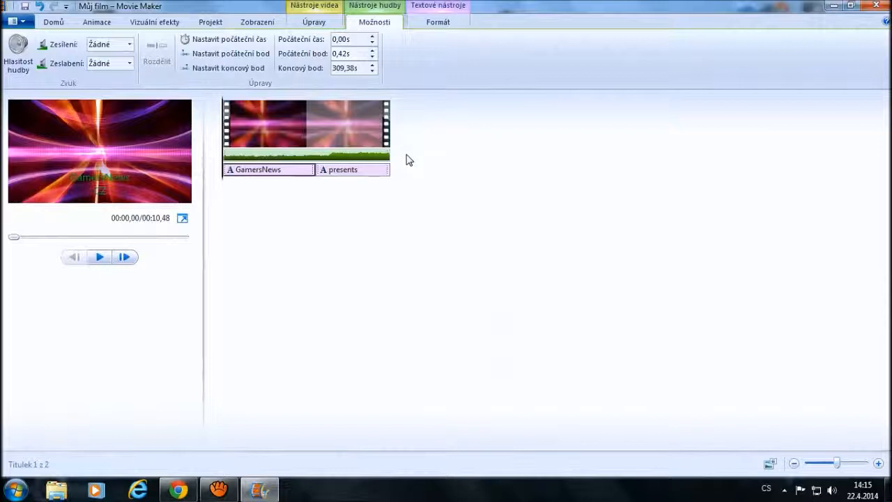
left_click(18, 47)
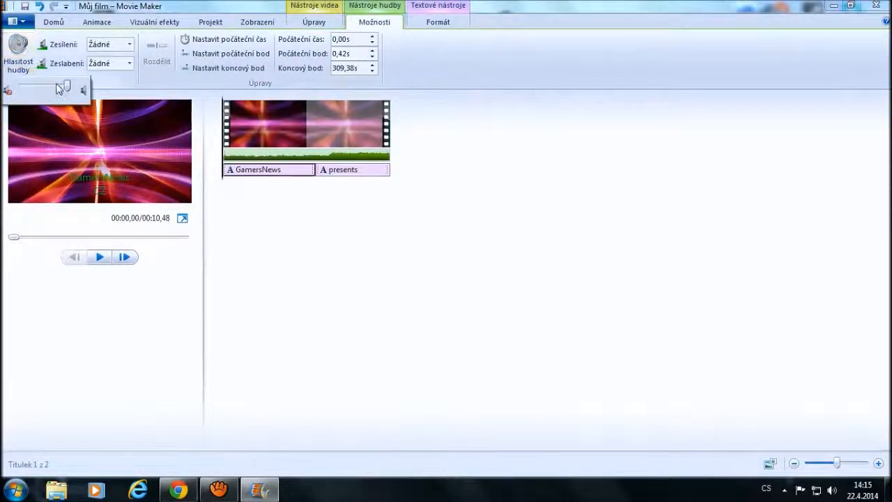
left_click(314, 22)
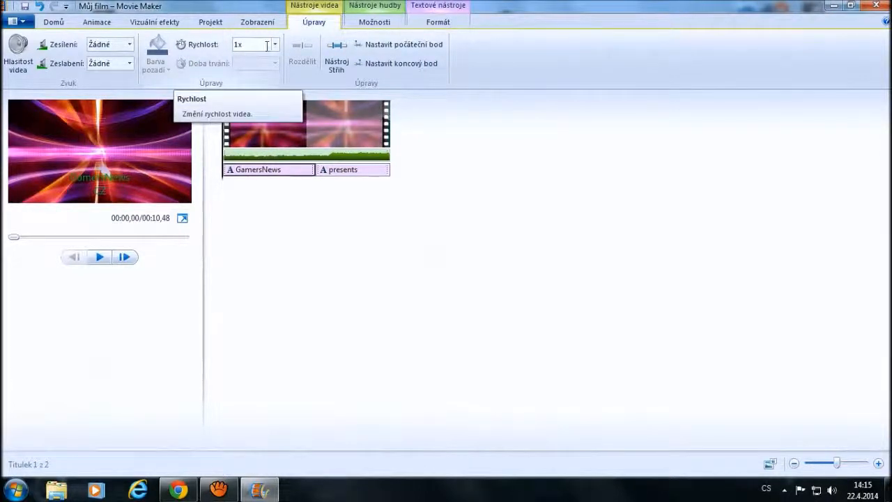
left_click(53, 21)
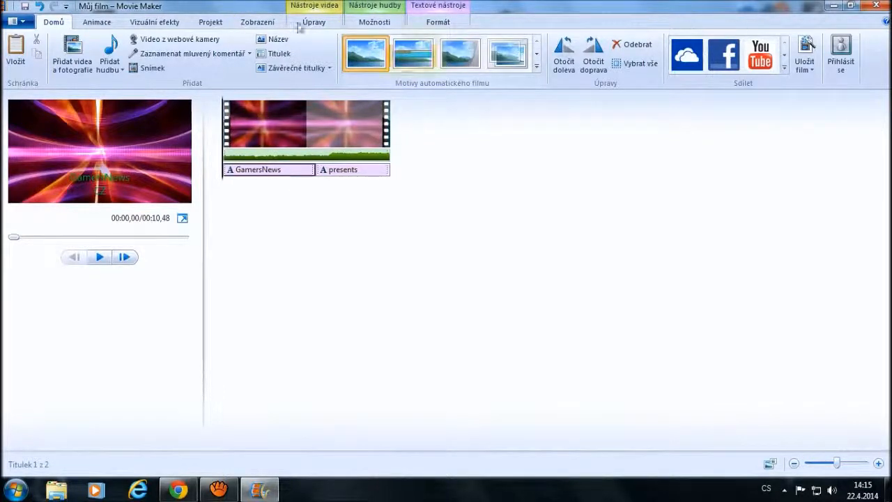
left_click(97, 22)
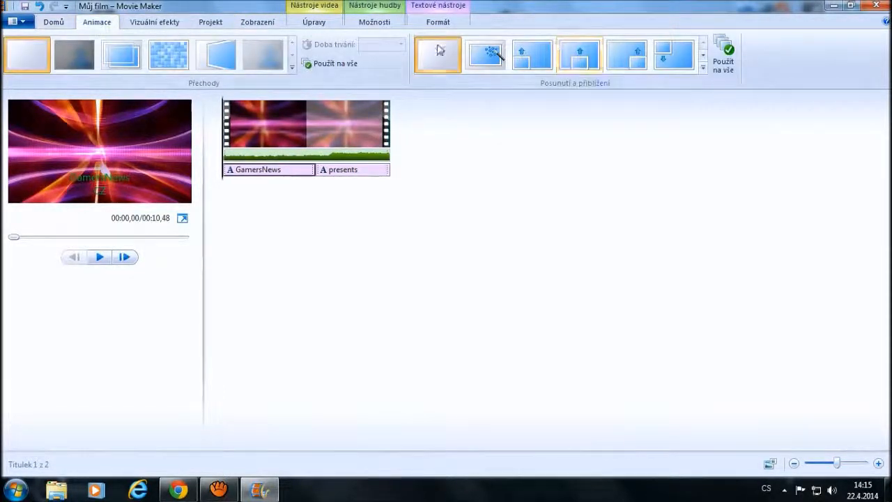
Step: Lower the background clip's brightness slightly
left_click(155, 21)
left_click(552, 46)
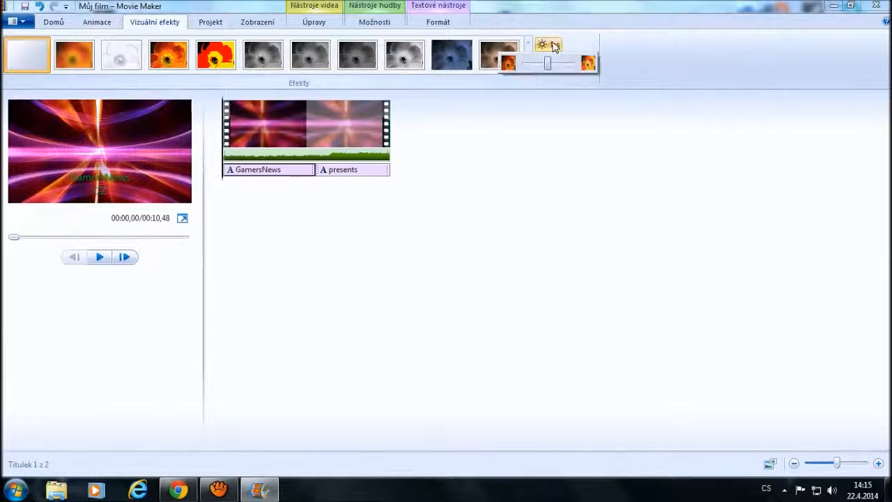
left_click_drag(549, 62, 546, 66)
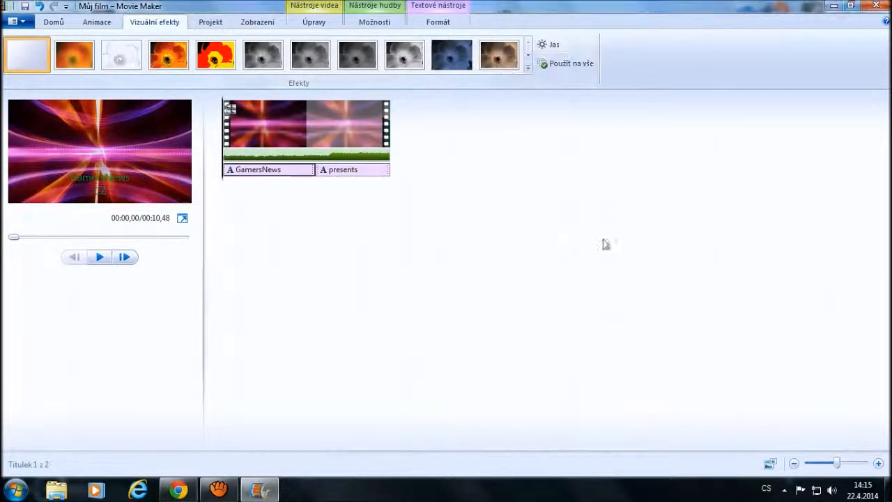
Step: Set the background clip's playback speed to 2x
left_click(210, 21)
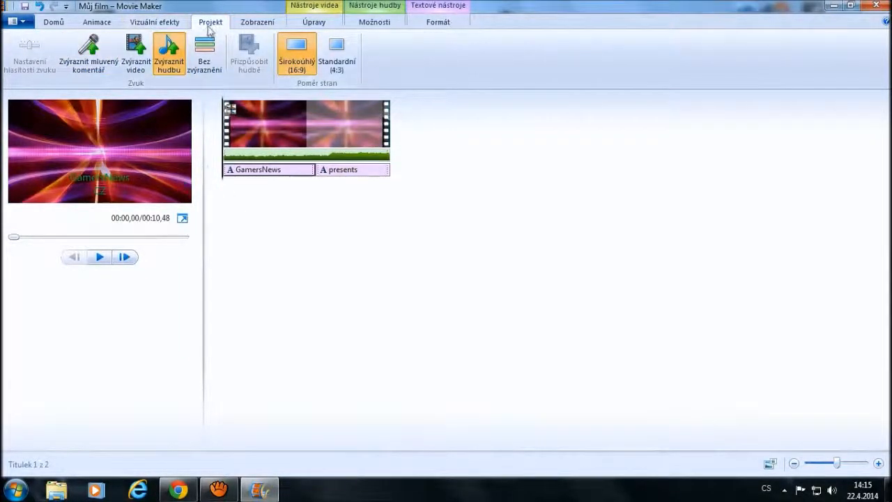
left_click(258, 23)
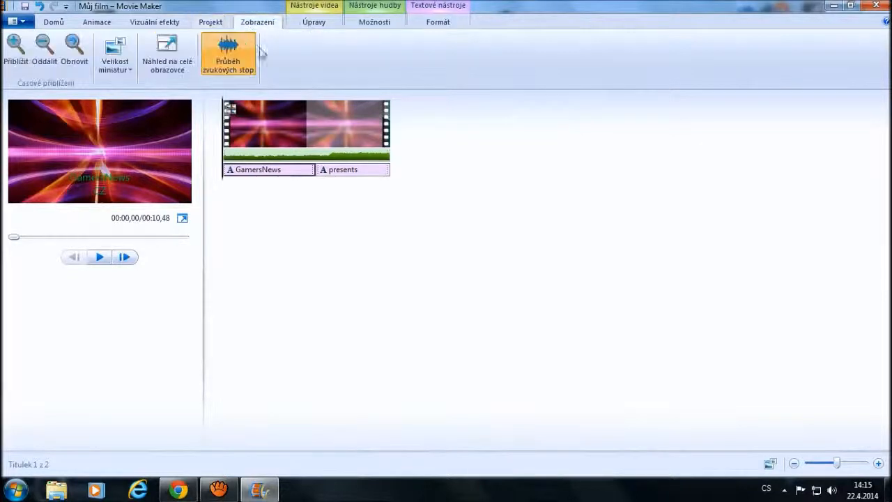
left_click(316, 23)
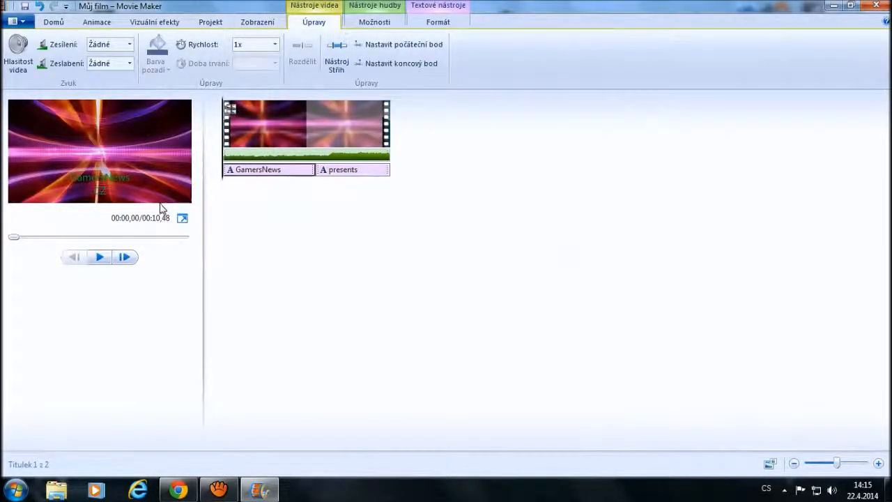
left_click(272, 45)
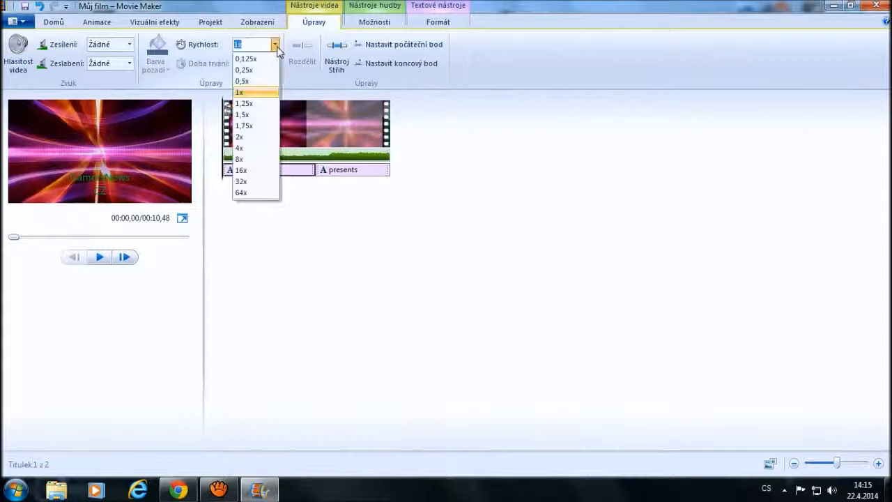
left_click(252, 137)
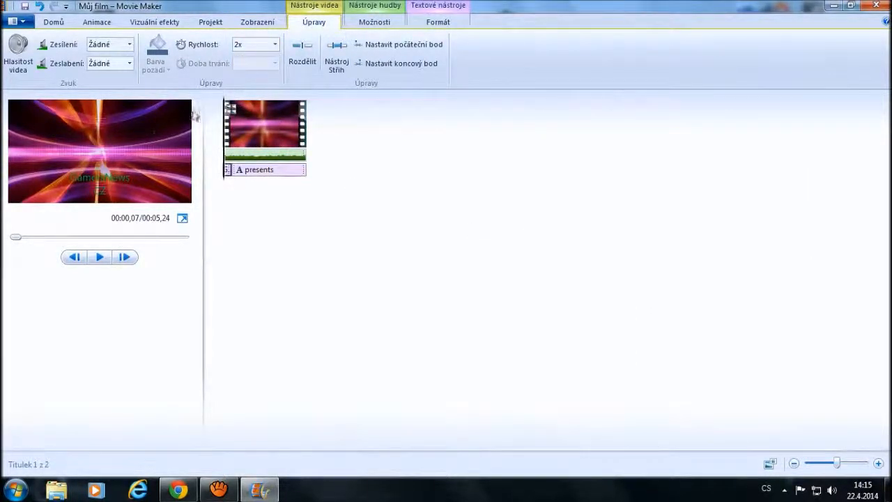
Step: Play the intro through to preview it and return the playhead to the start of the project
left_click(99, 257)
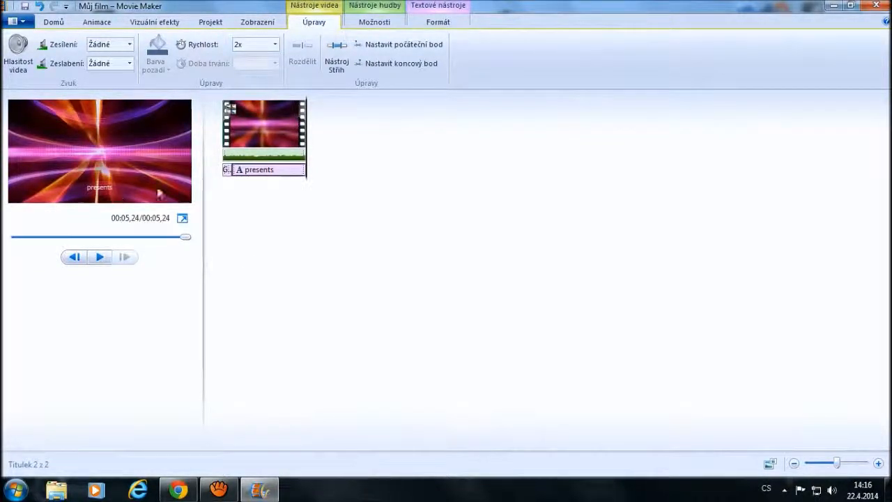
left_click(275, 173)
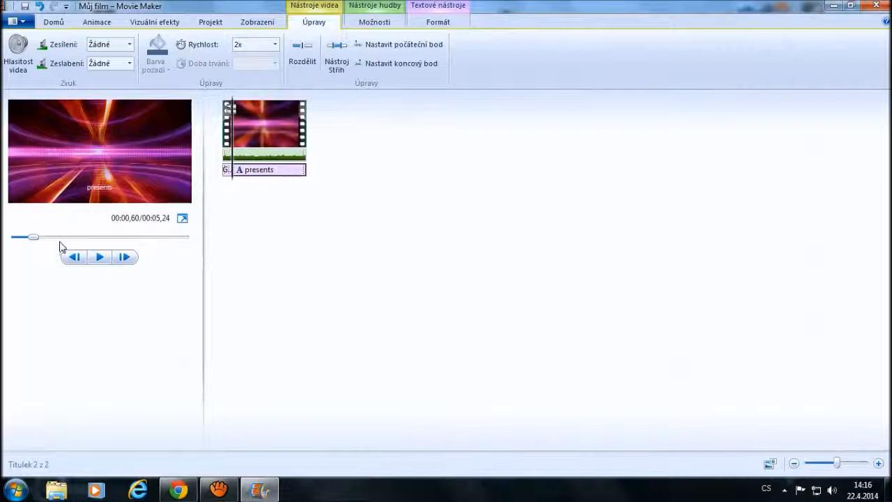
left_click_drag(30, 244, 12, 240)
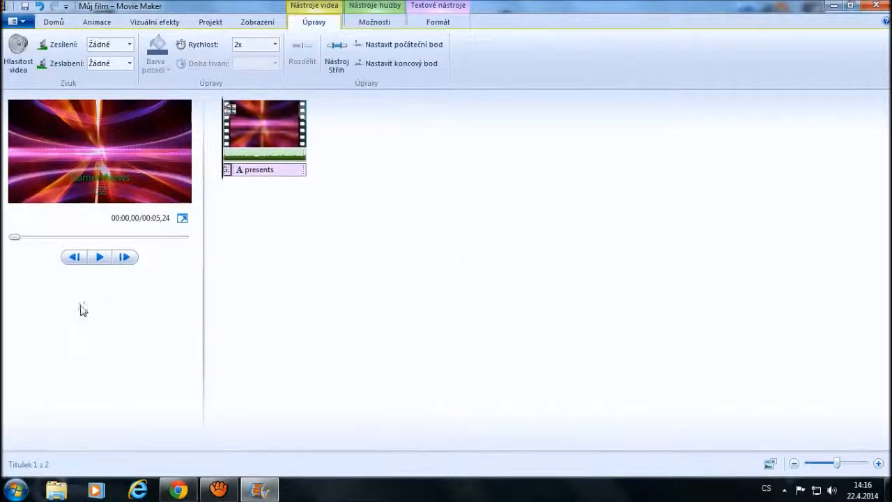
Step: Export the intro as a high-resolution movie named "test intro video" in the Vyrenderovaná videa folder
left_click(59, 22)
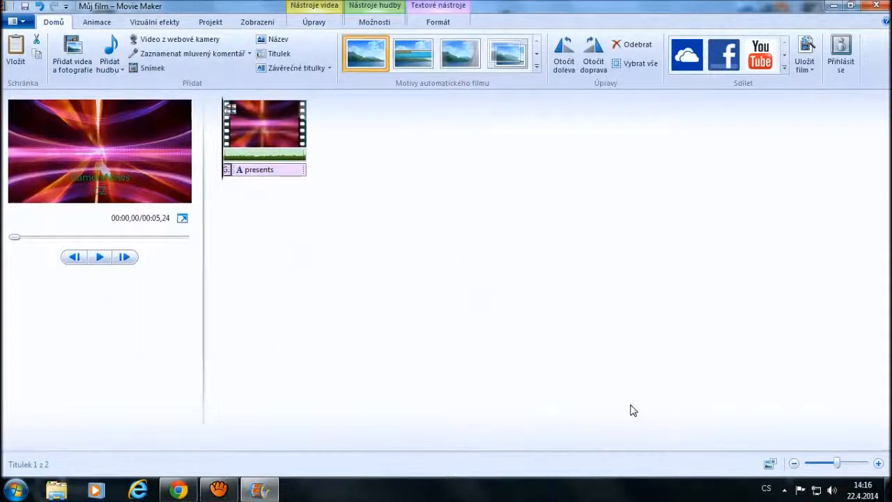
left_click(813, 69)
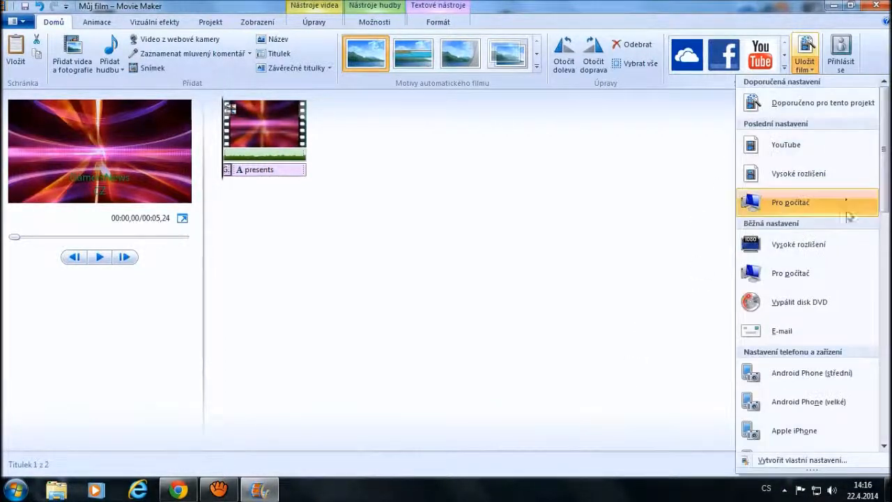
left_click(752, 174)
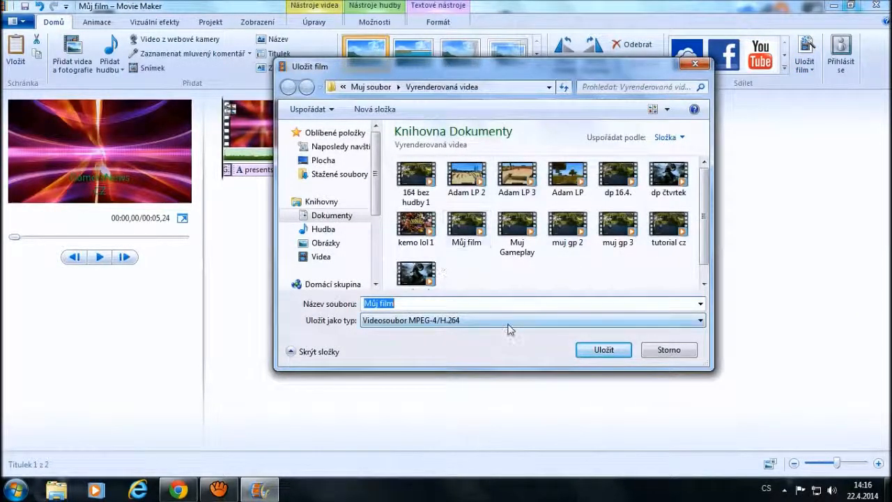
key("BackSpace")
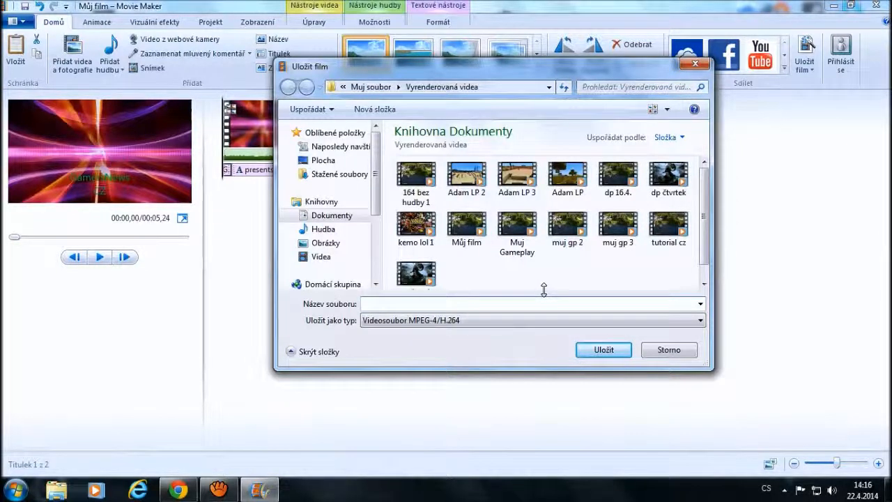
type("test intro video")
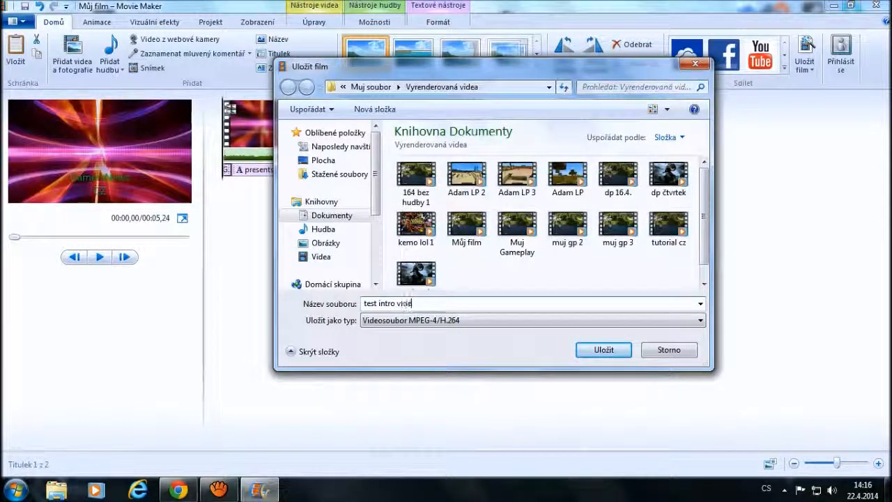
left_click(604, 350)
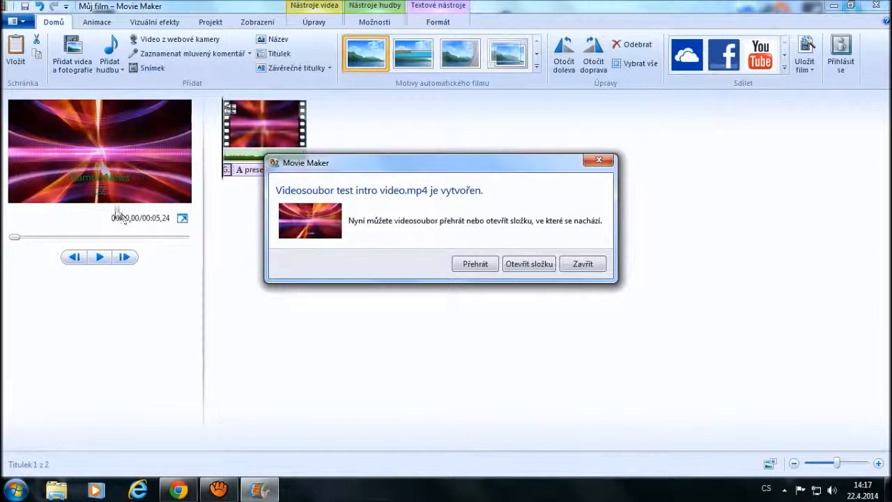
left_click(584, 265)
Step: Format the GamersNews CZ caption as bold italic text in the Arial font
left_click(453, 25)
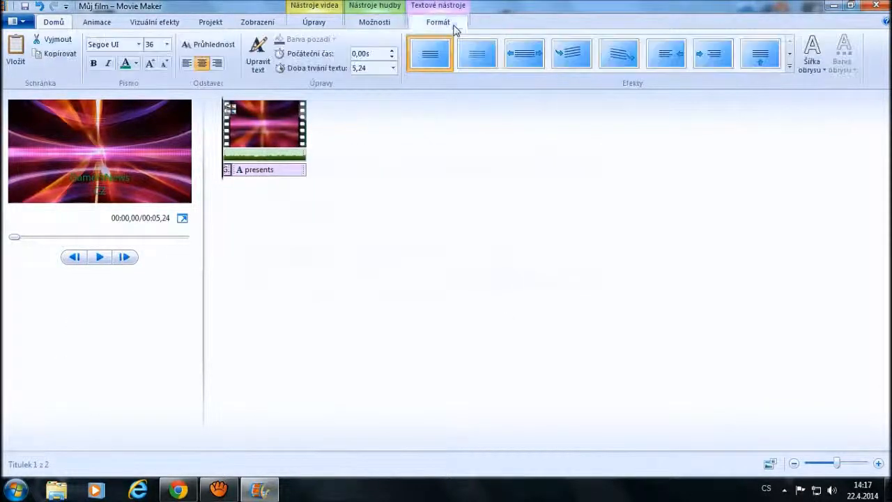
left_click(97, 67)
key("ctrl+i")
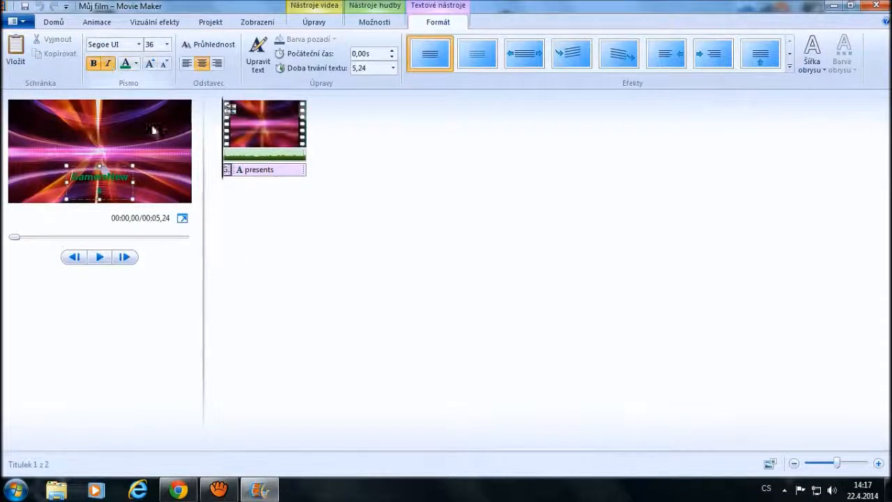
left_click(138, 44)
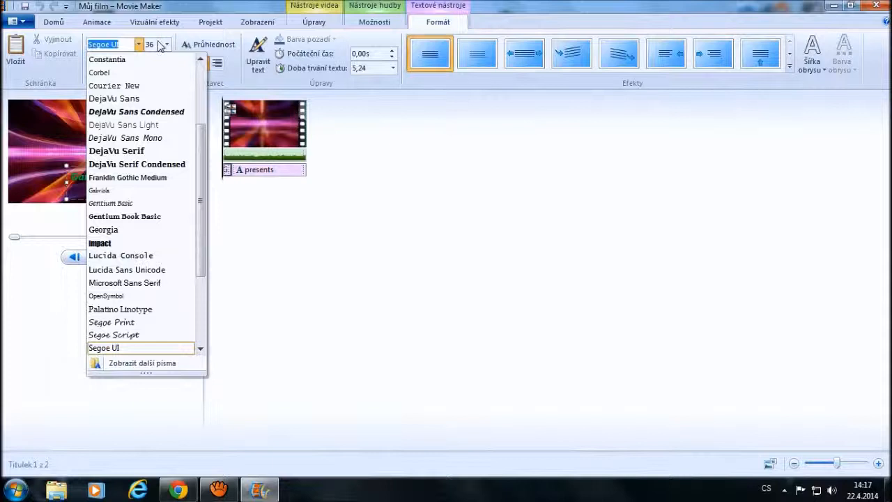
left_click_drag(201, 200, 201, 140)
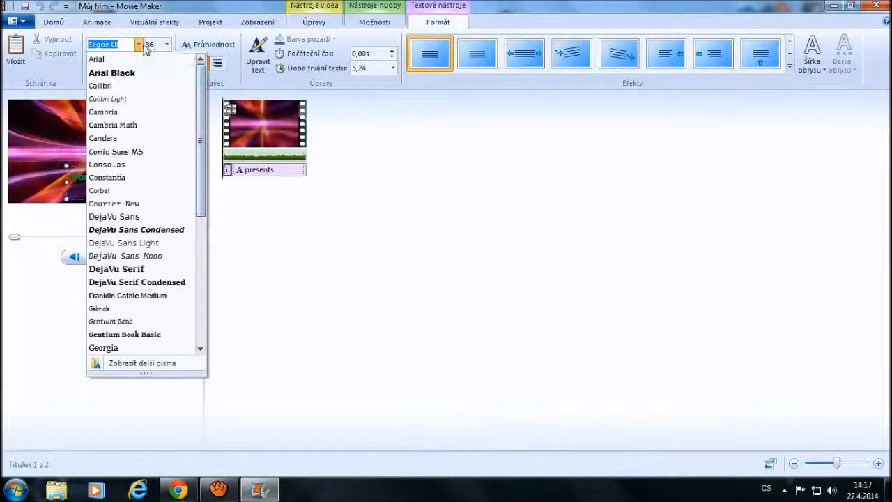
left_click(101, 59)
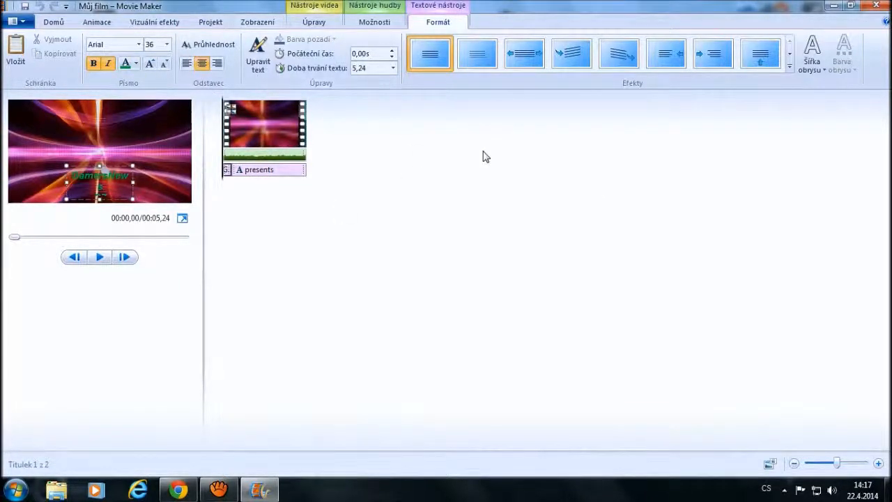
Step: Look at the music volume control and try the background clip at 1.75x, 1x and 64x speed, playing it at 64x
left_click(370, 21)
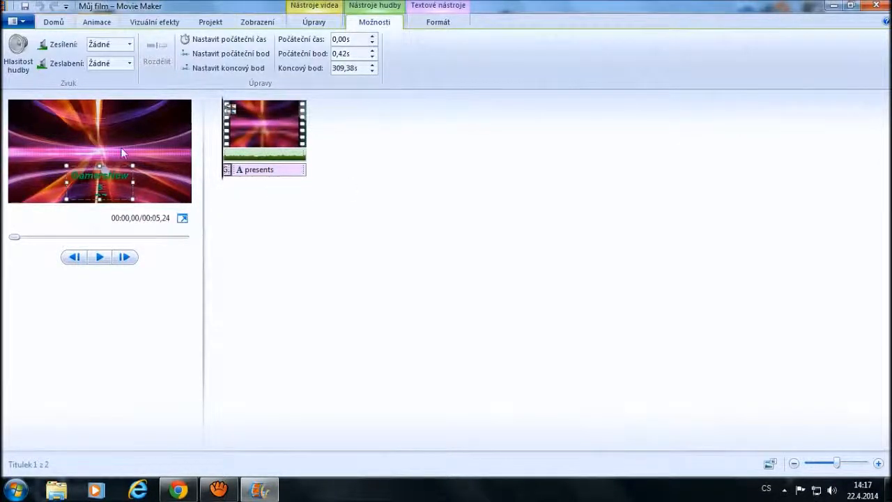
left_click(18, 53)
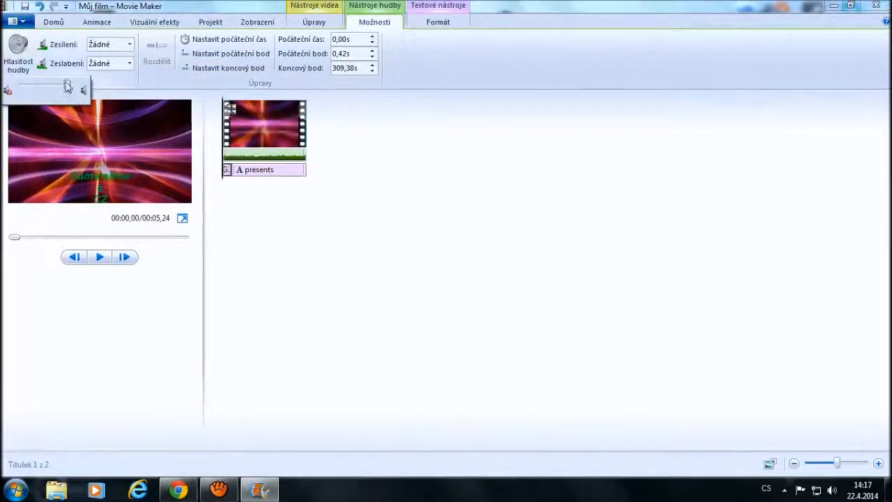
left_click(314, 21)
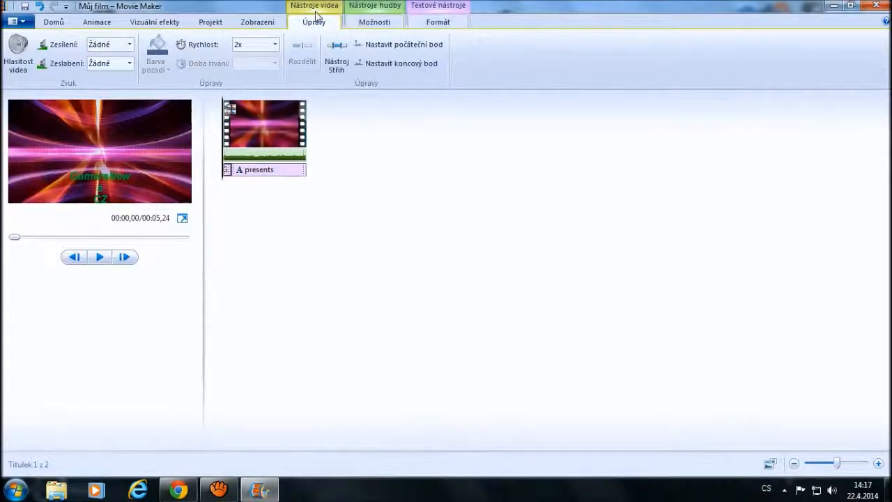
left_click(276, 44)
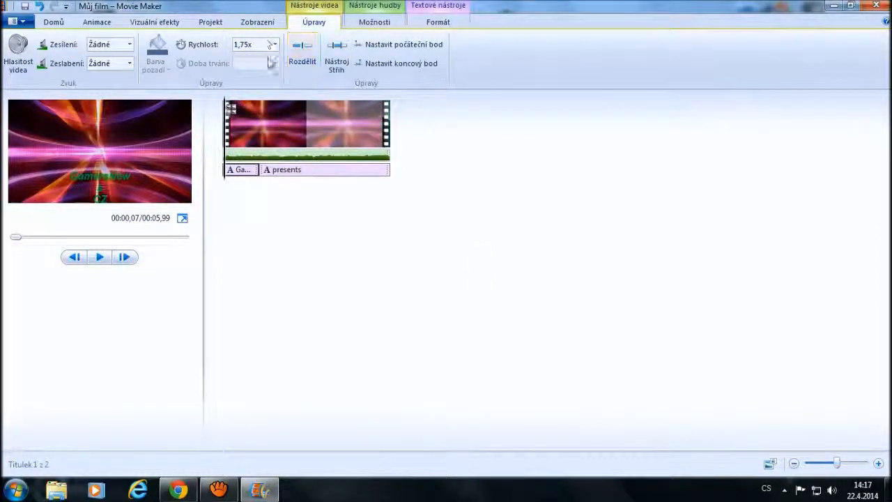
left_click(276, 44)
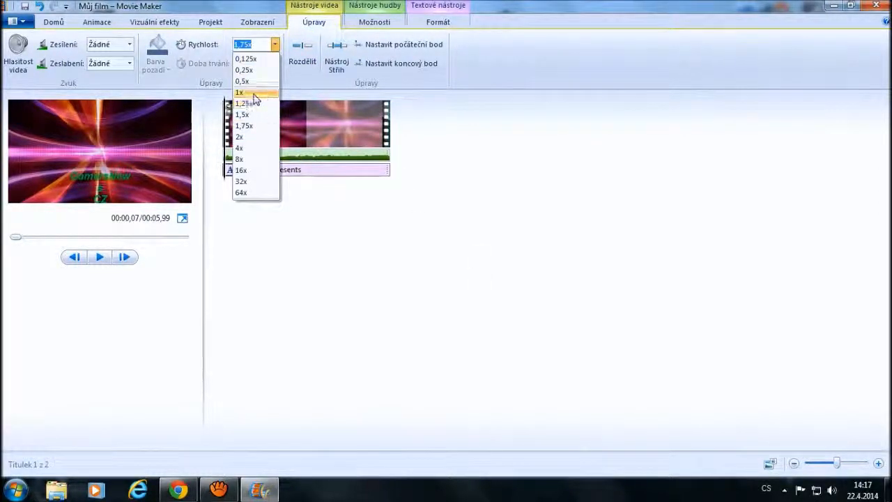
left_click(254, 94)
left_click(276, 44)
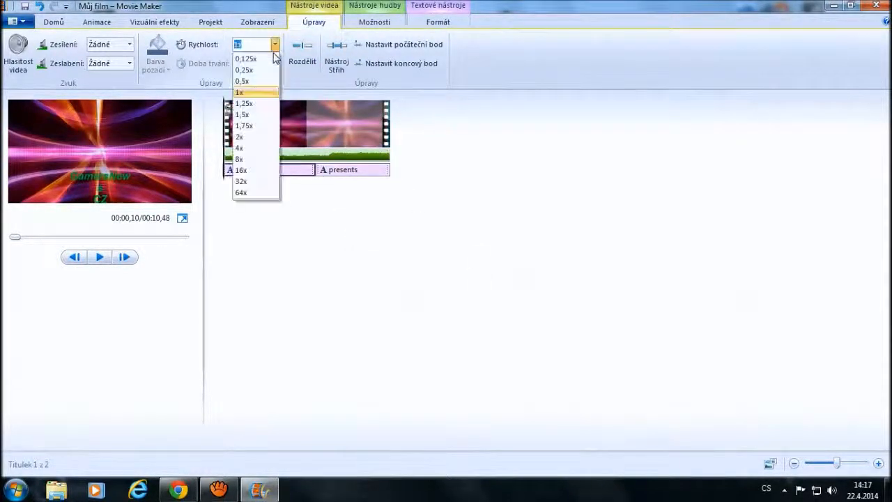
left_click(255, 193)
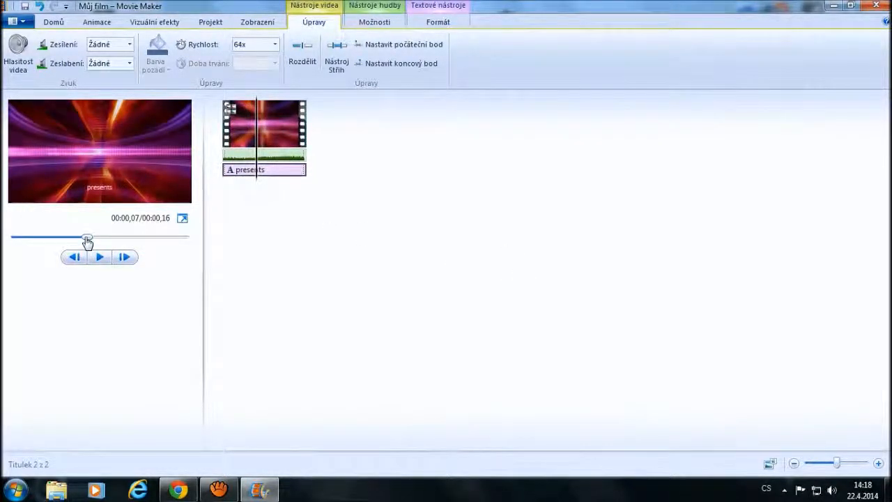
left_click_drag(87, 238, 14, 238)
left_click(101, 258)
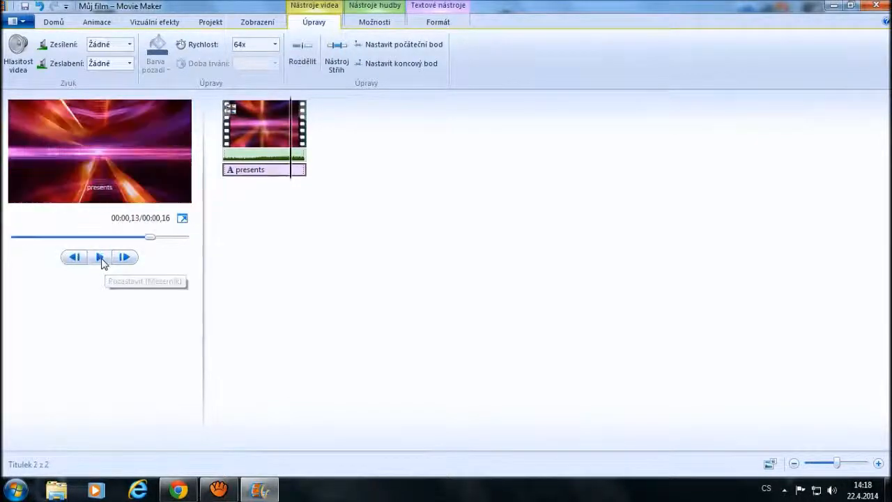
Step: Set the background clip's playback speed back to 2x and deselect the caption
left_click(263, 43)
left_click(276, 45)
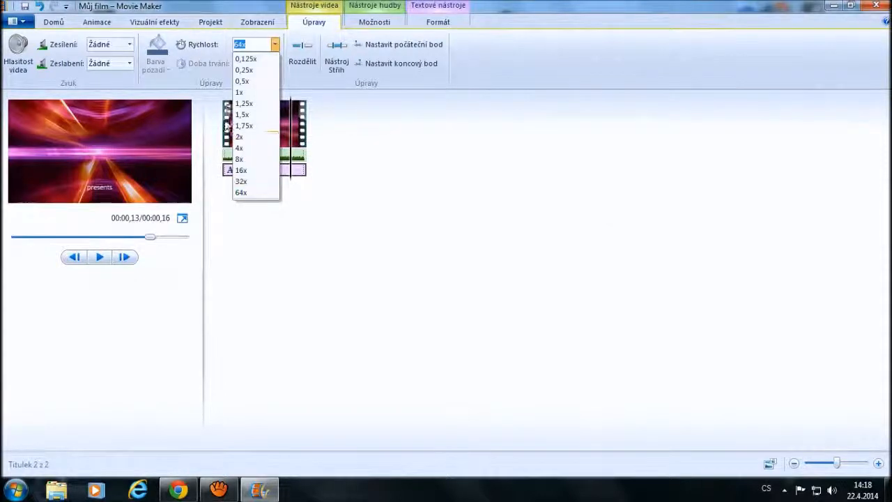
left_click(249, 138)
left_click(254, 298)
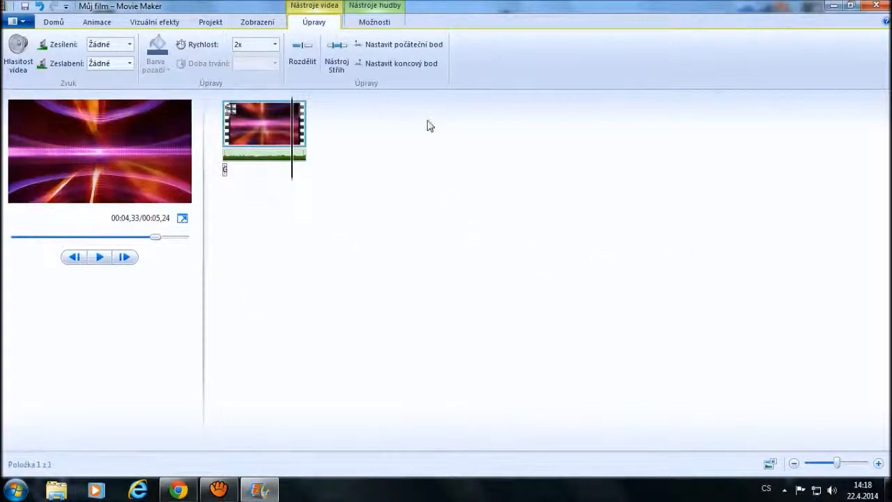
Step: Close the Můj film project without saving its changes
left_click(56, 21)
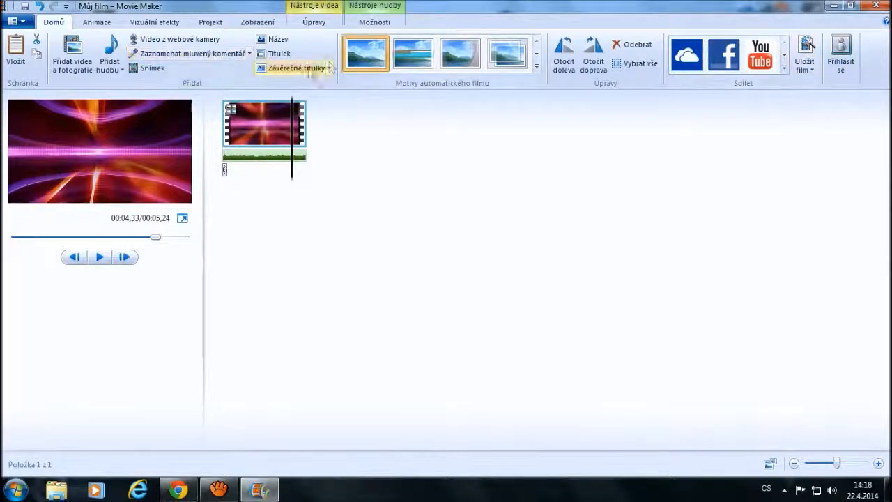
left_click(876, 5)
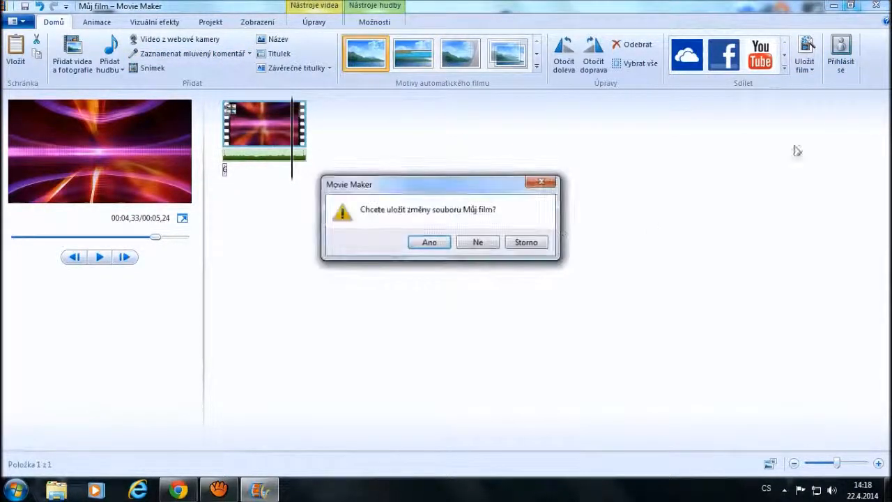
left_click(478, 243)
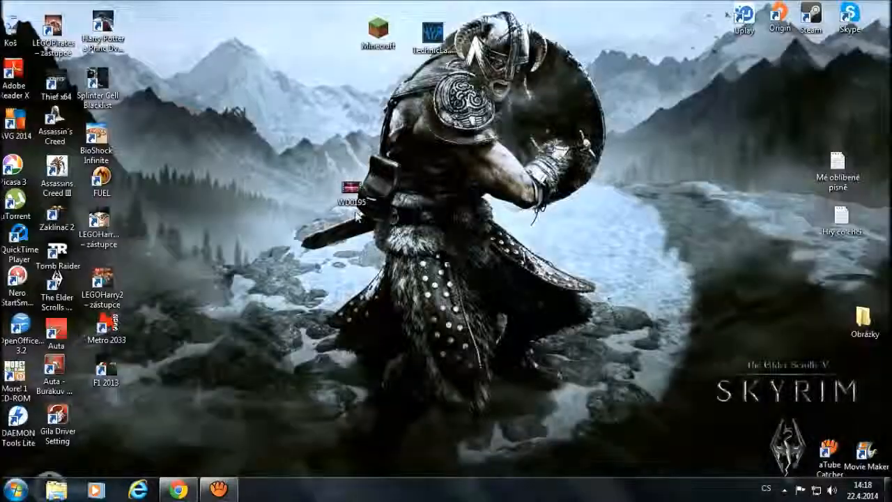
Step: Delete the WD0195 background video from the desktop
left_click_drag(359, 191, 450, 213)
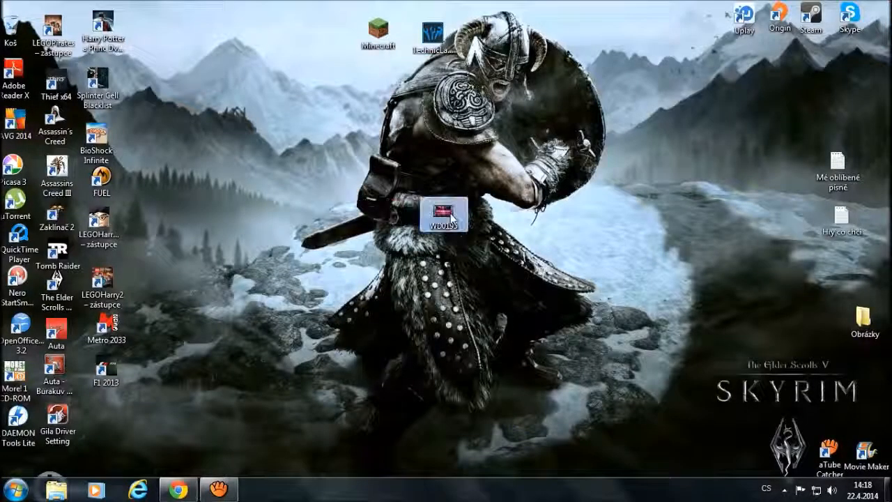
key("Delete")
key("Return")
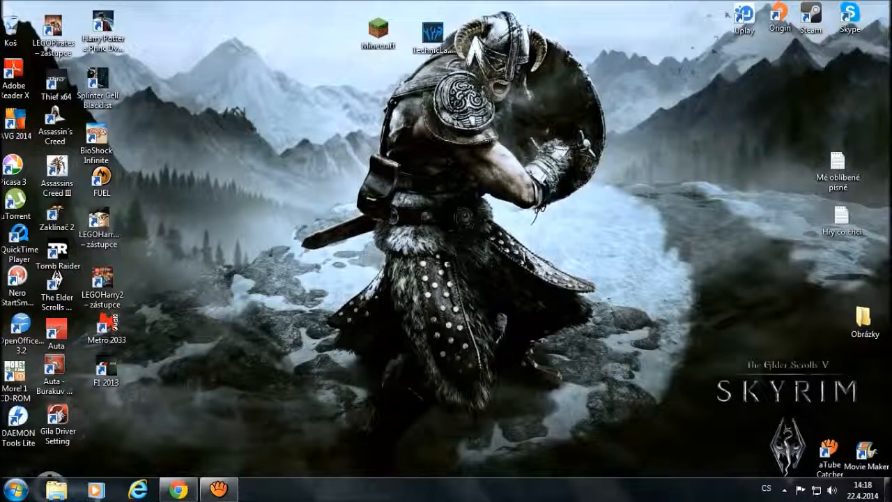
Step: Open the Documents library in Windows Explorer and look at the Intro pro denní přehled[1] video and the Fox Stevenson Trigger MP3
left_click(56, 490)
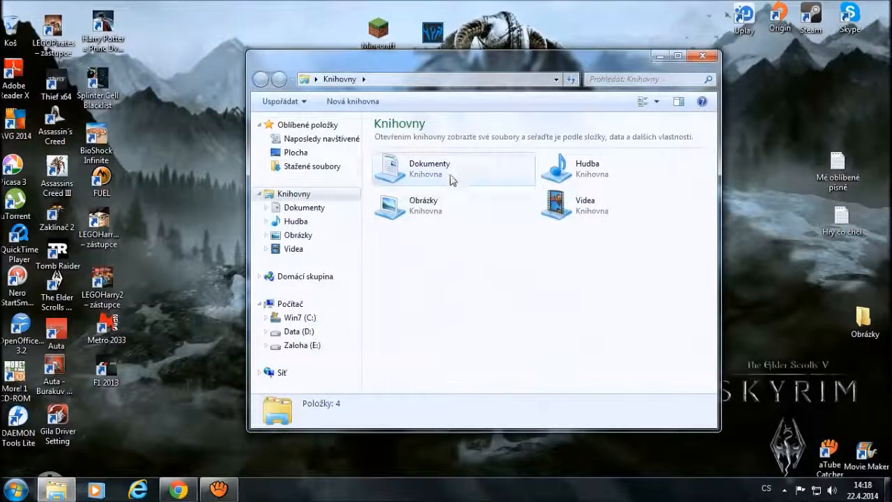
left_click(451, 180)
double_click(489, 165)
scroll(566, 323, "down", 1)
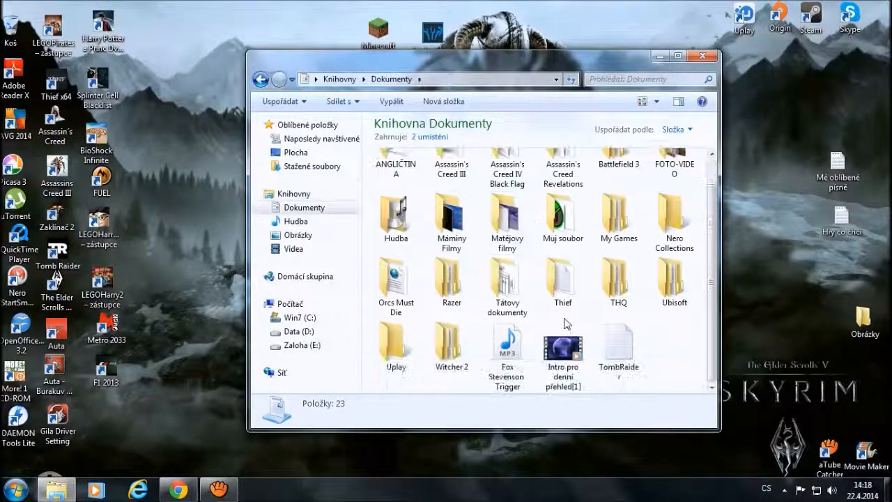
scroll(566, 323, "up", 1)
scroll(565, 335, "down", 1)
left_click(563, 347)
scroll(628, 377, "up", 1)
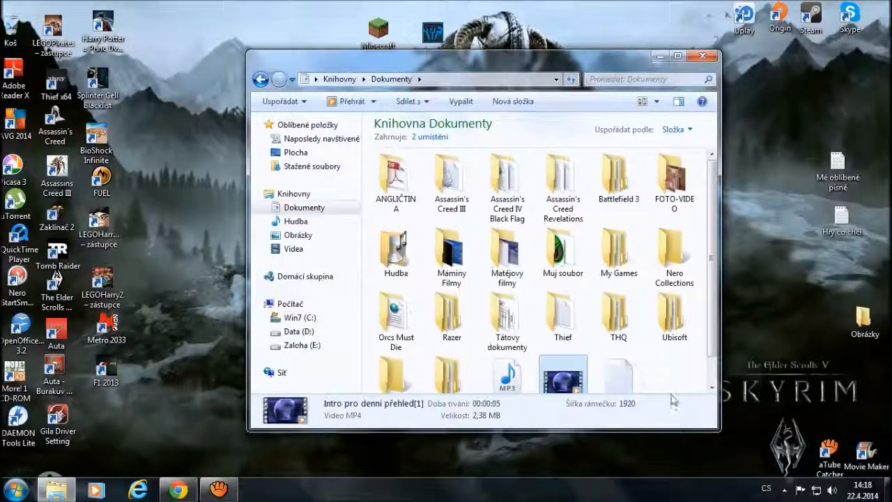
scroll(608, 348, "down", 1)
left_click(513, 357)
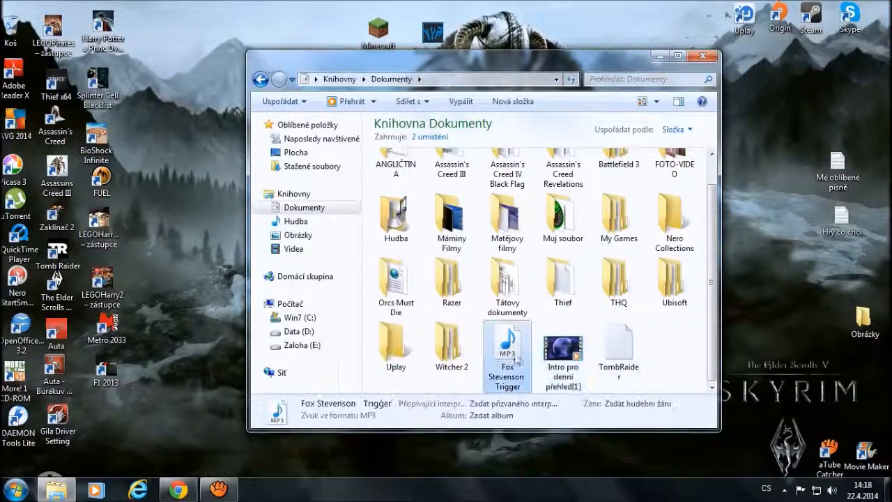
scroll(517, 360, "up", 1)
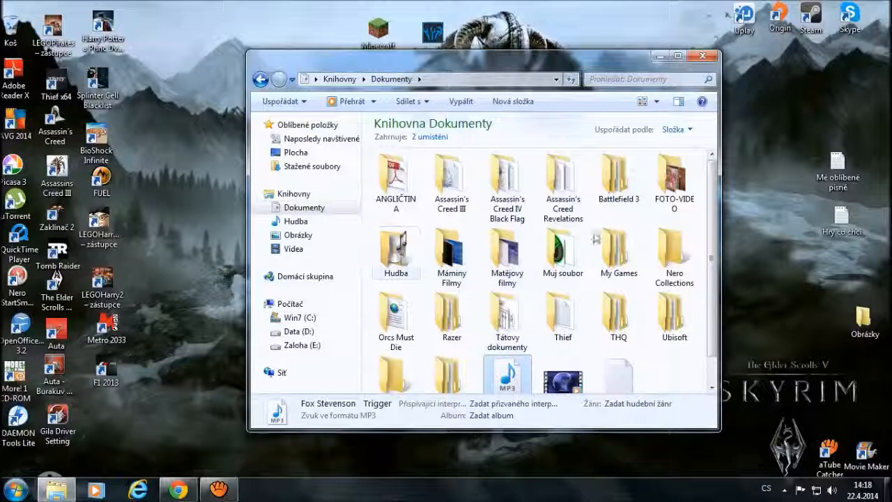
Step: Open the Vyrenderovaná videa folder inside Muj soubor and select the exported test intro video
double_click(541, 252)
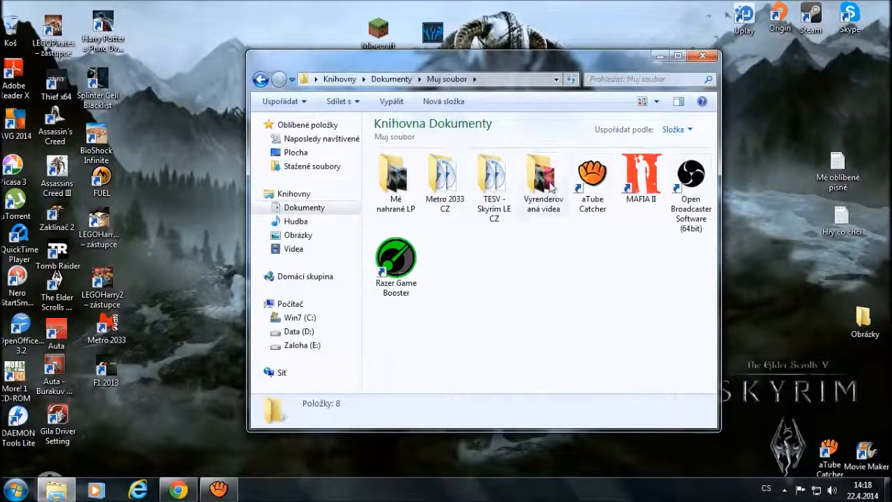
double_click(551, 180)
left_click(641, 222)
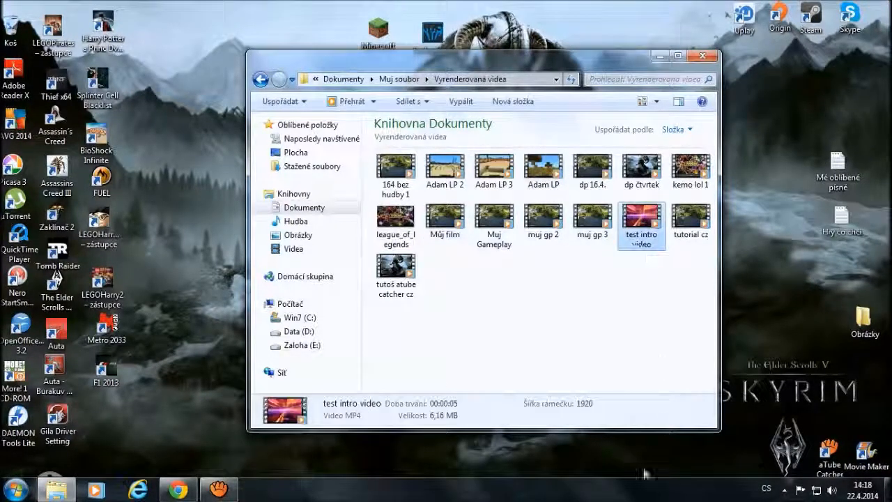